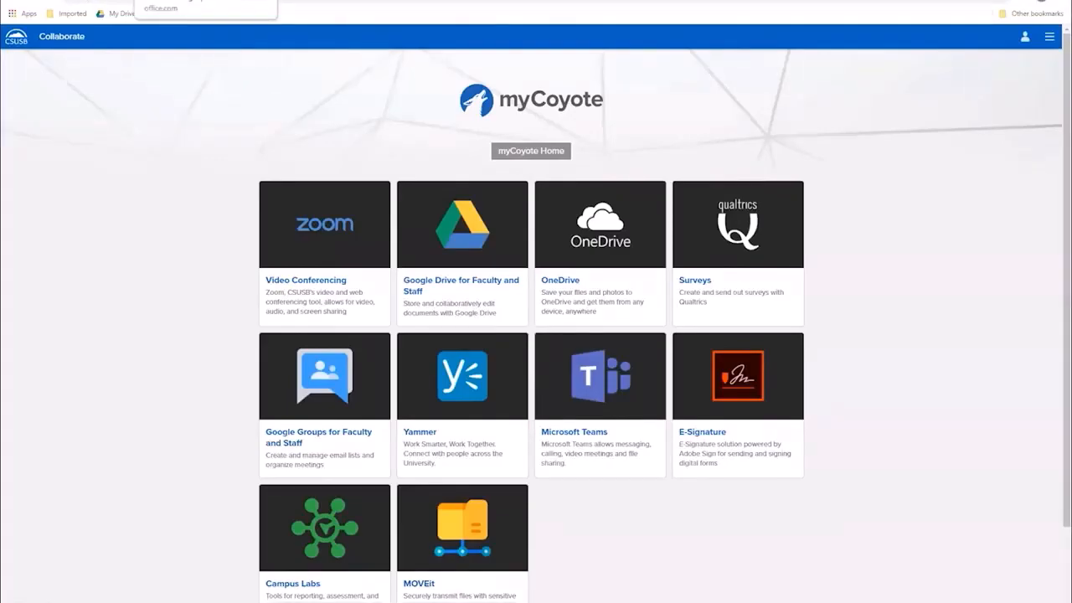
Step: Open the Office sign-in page and switch to the Microsoft Teams desktop app
click(196, 1)
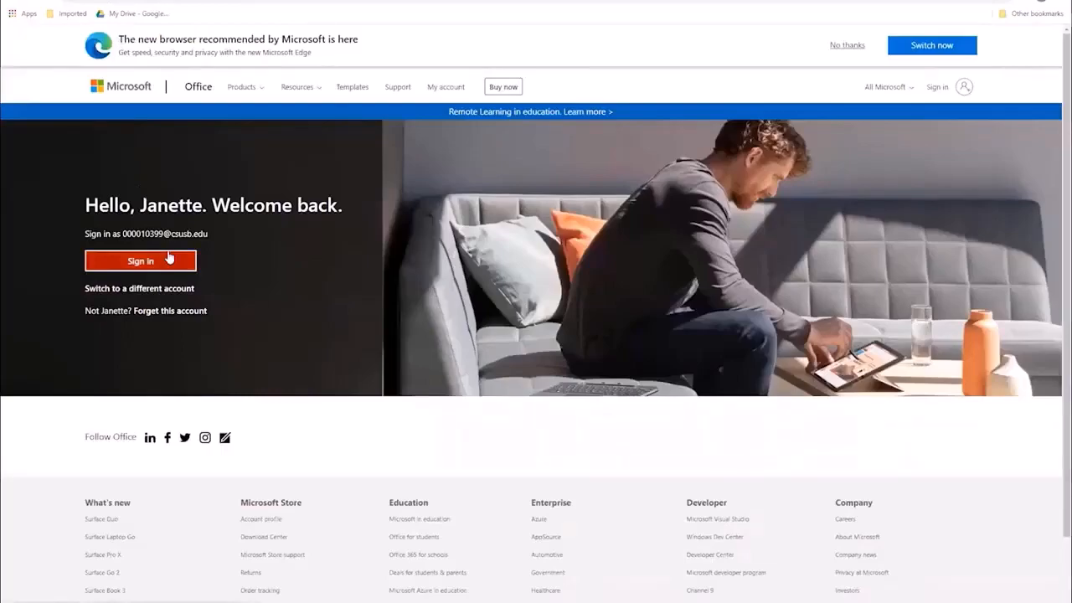
mouse_move(533, 602)
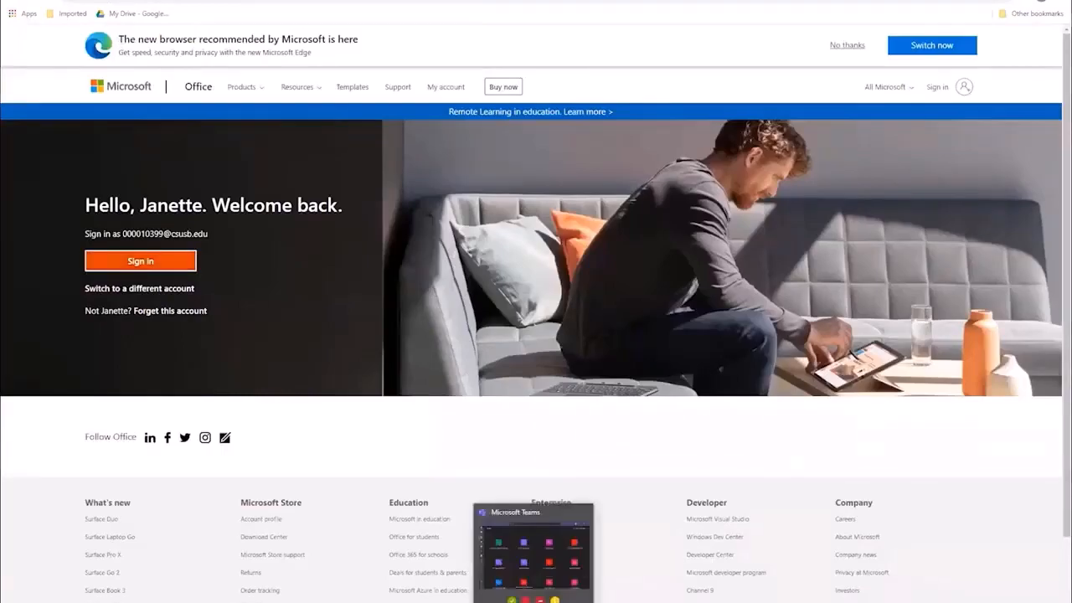
click(534, 553)
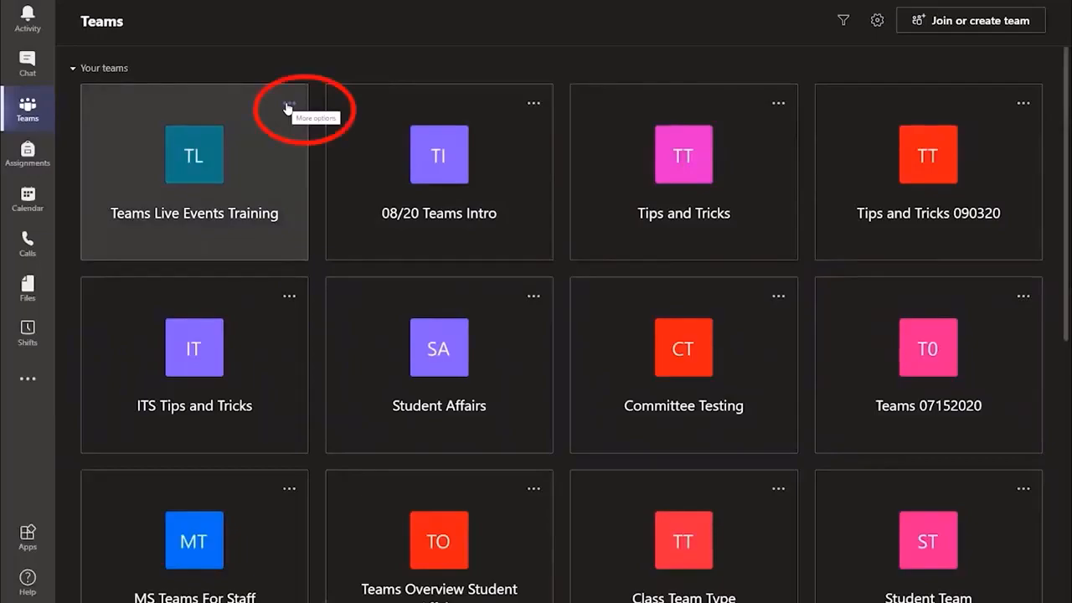
Step: Hide the Teams Live Events Training team from the list of teams
click(288, 104)
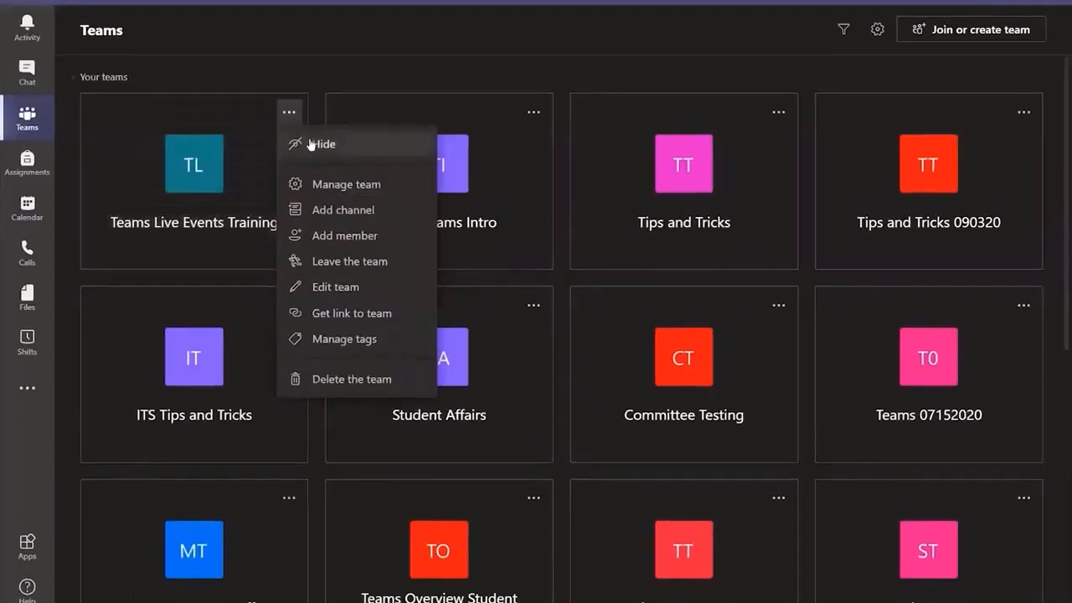
click(311, 135)
Step: Expand the hidden teams and show Teams Live Events Training among your teams again
scroll(287, 132, down, 6)
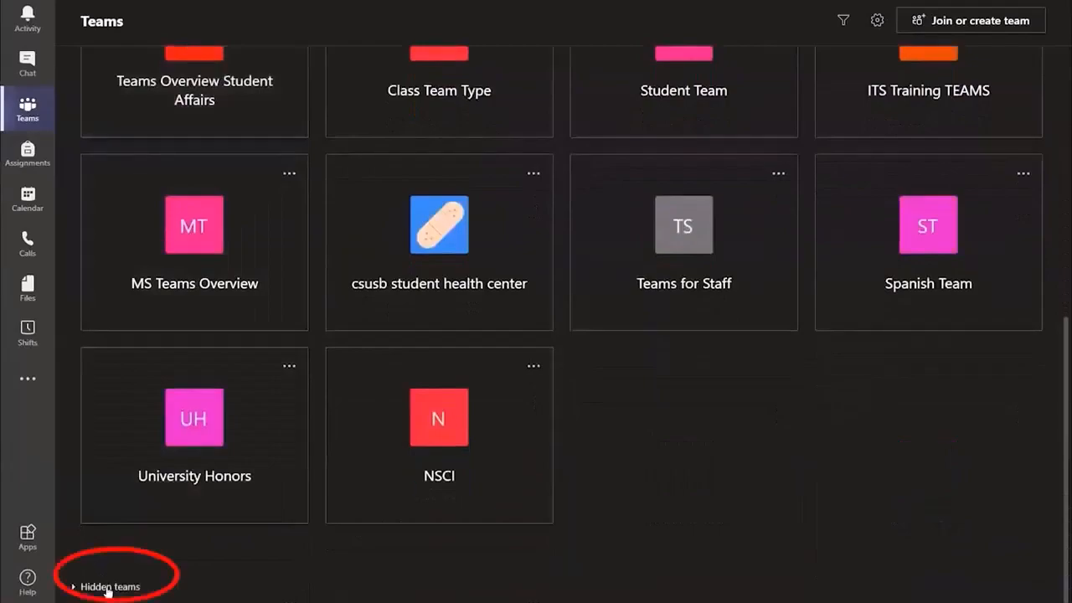
click(107, 587)
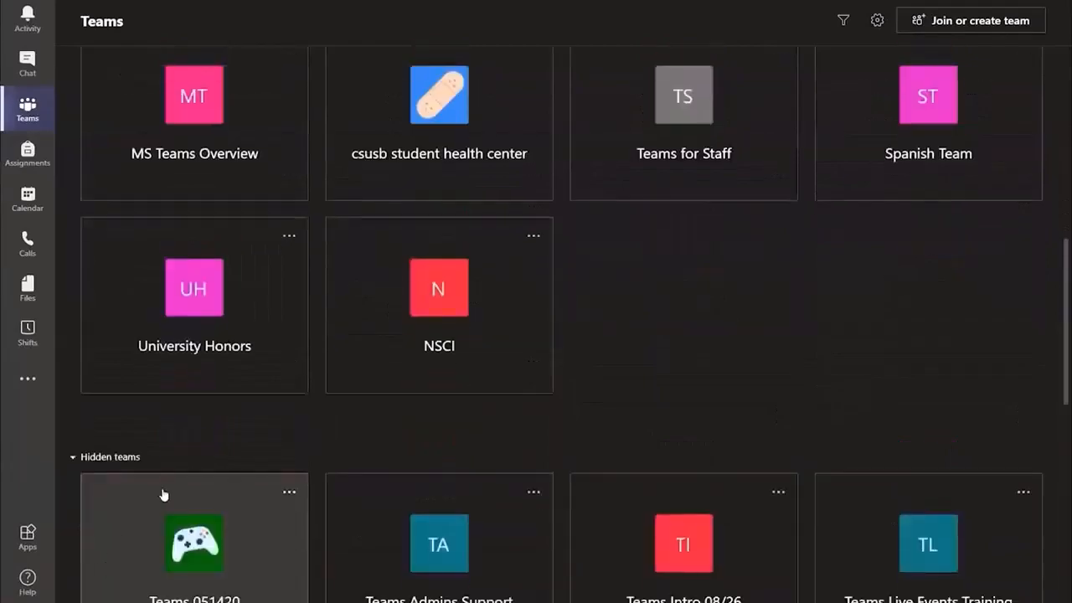
scroll(155, 478, down, 4)
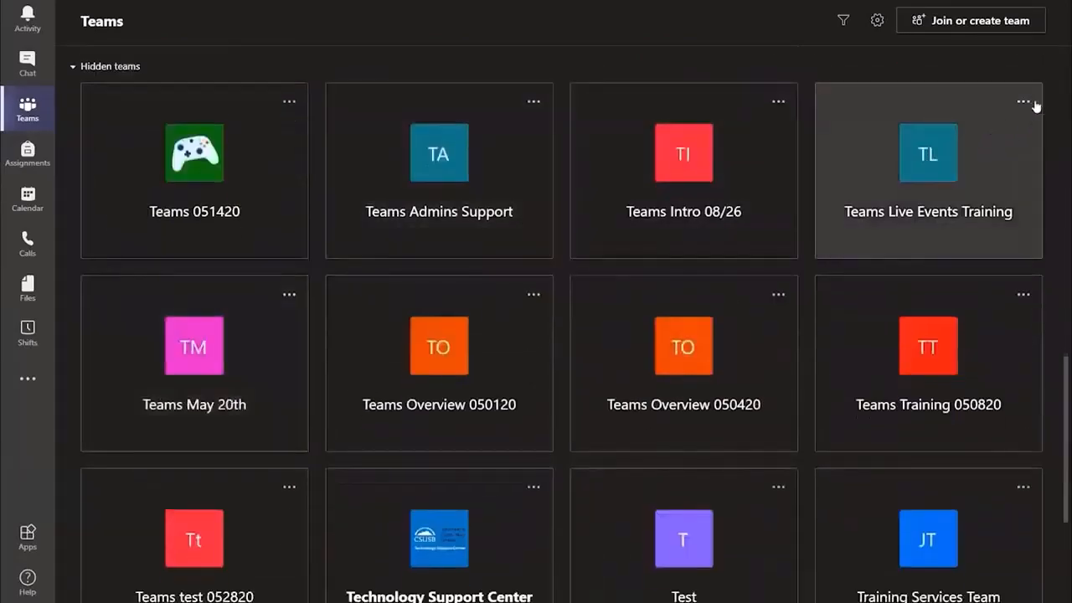
click(1023, 101)
click(963, 133)
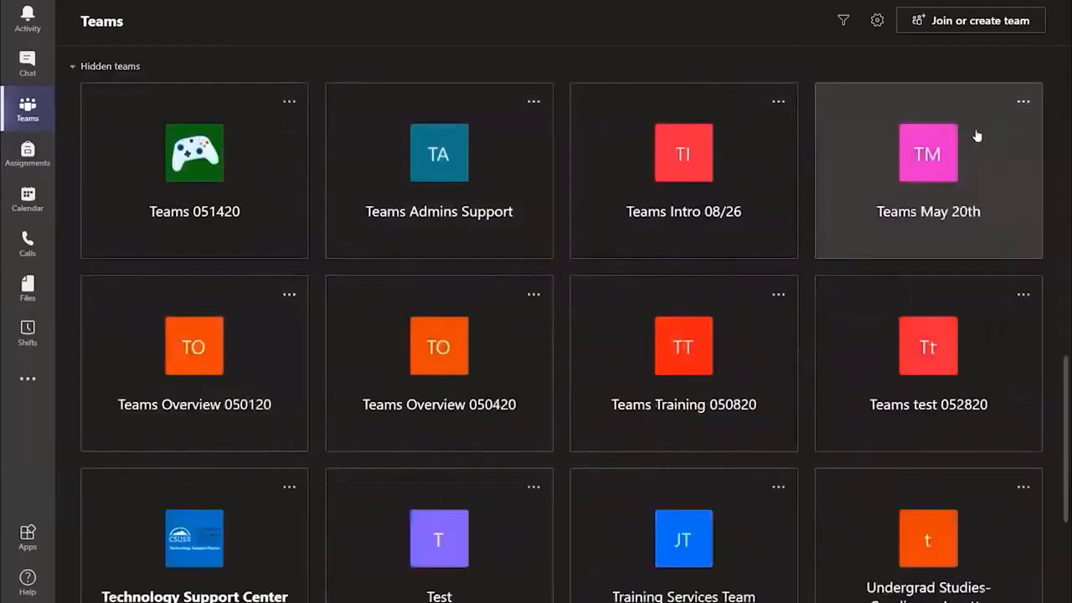
scroll(497, 96, up, 5)
scroll(461, 151, up, 2)
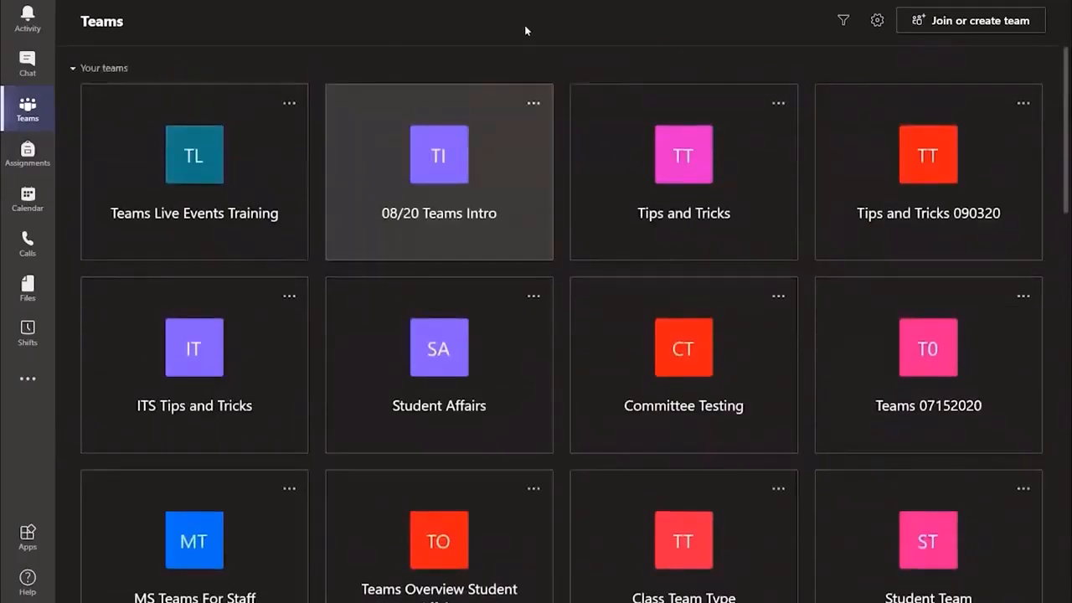
Step: Start creating a new team and choose Staff as its team type
click(943, 23)
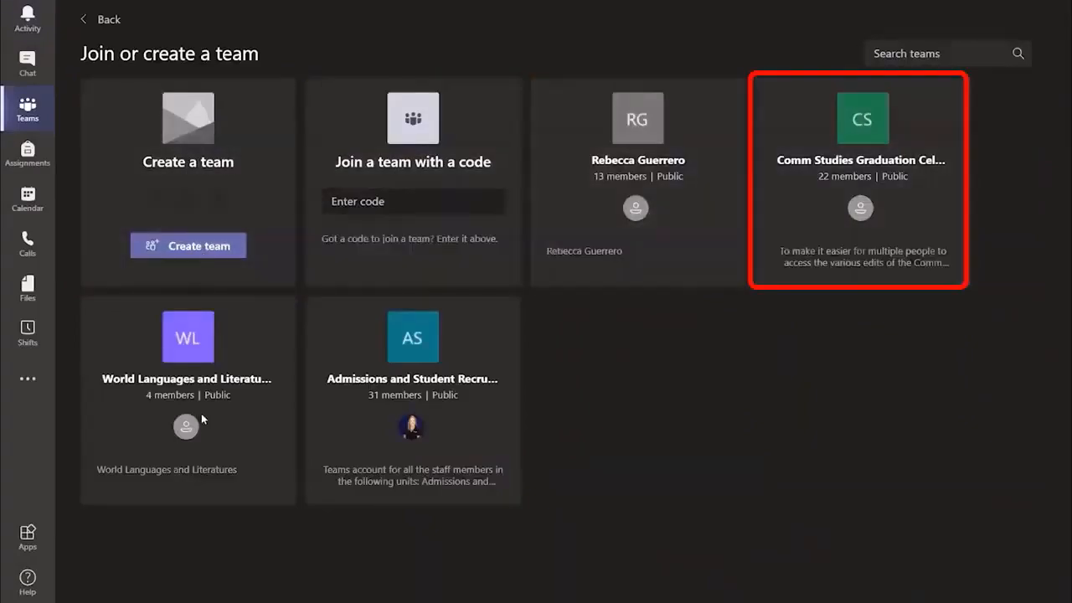
mouse_move(461, 411)
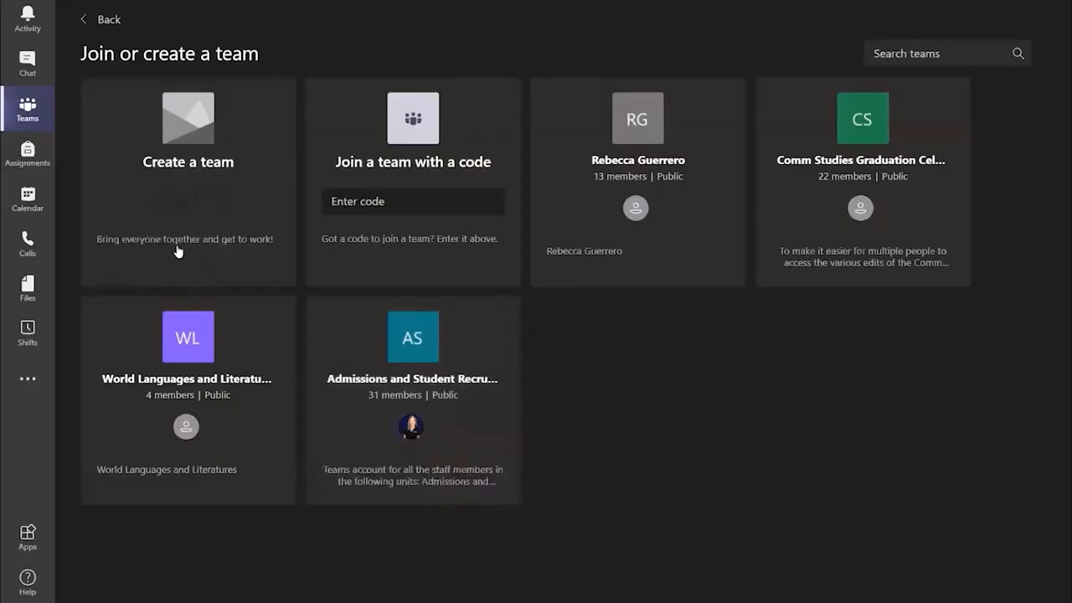
click(177, 247)
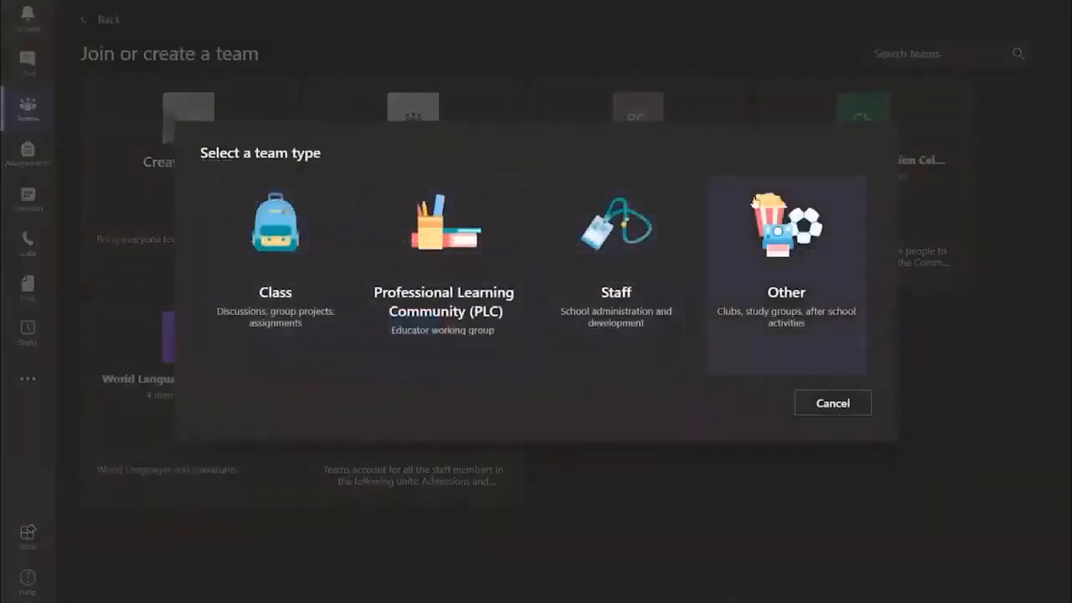
click(274, 263)
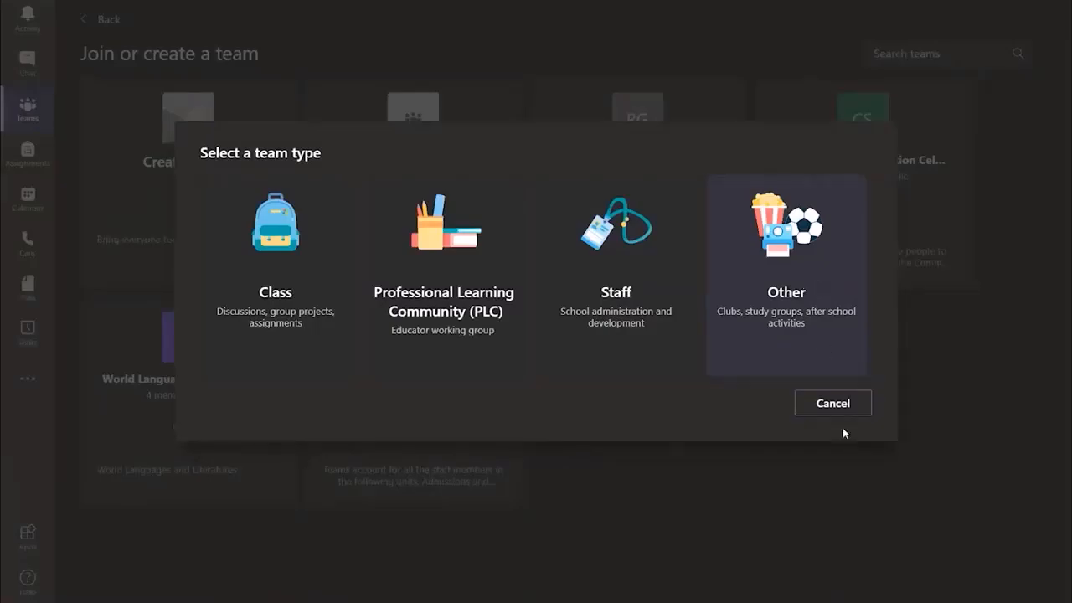
click(622, 285)
Step: Name the team MS Teams Intro, keep its privacy as Private, and create it
text(MS )
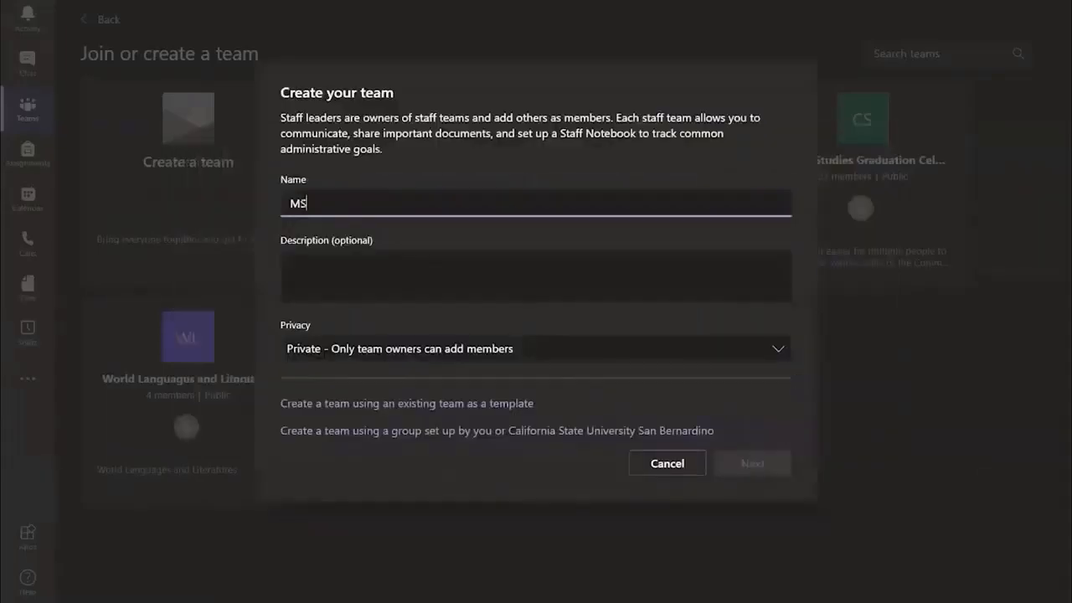
text(T)
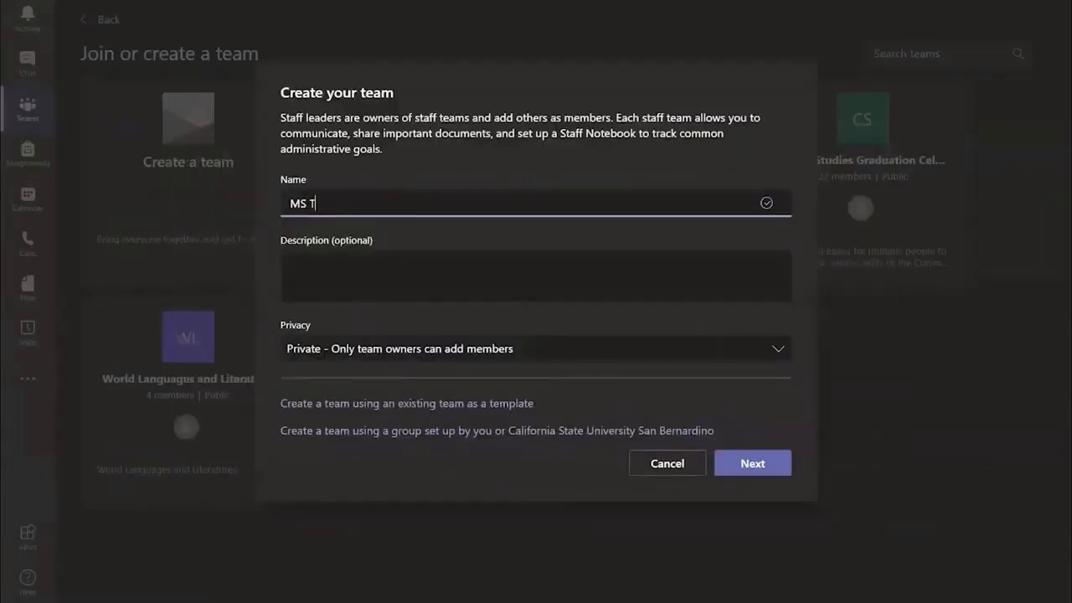
text(eams Intro)
key(Tab)
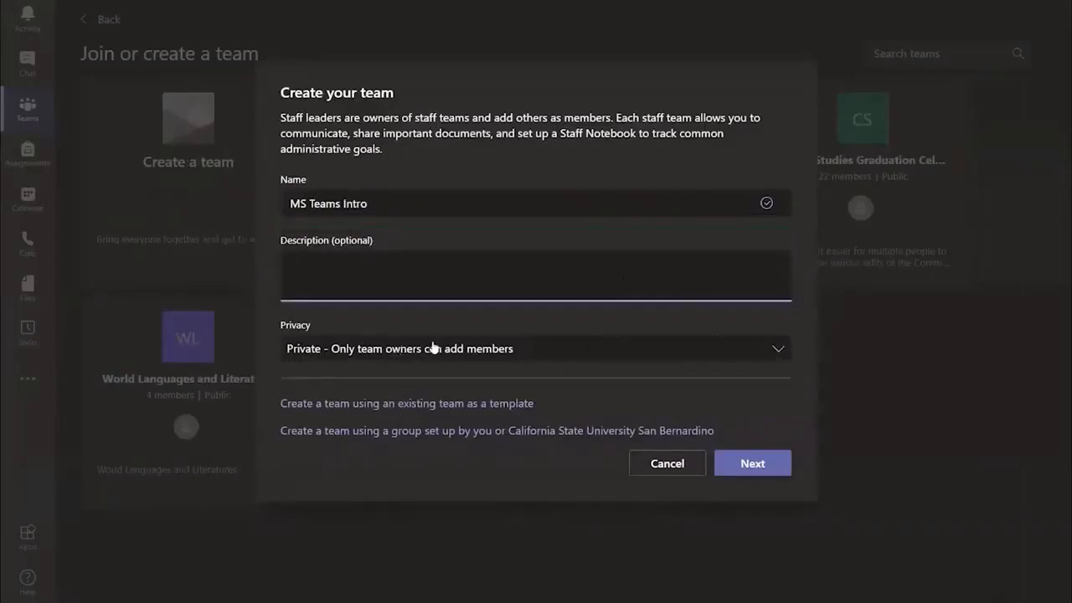
click(780, 350)
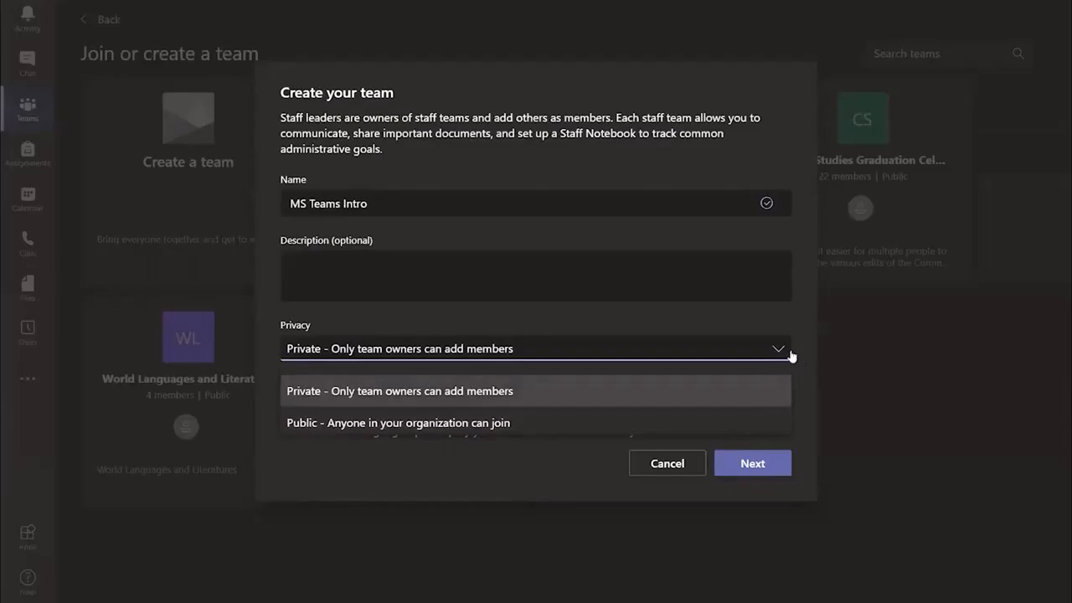
click(699, 353)
click(636, 353)
click(750, 464)
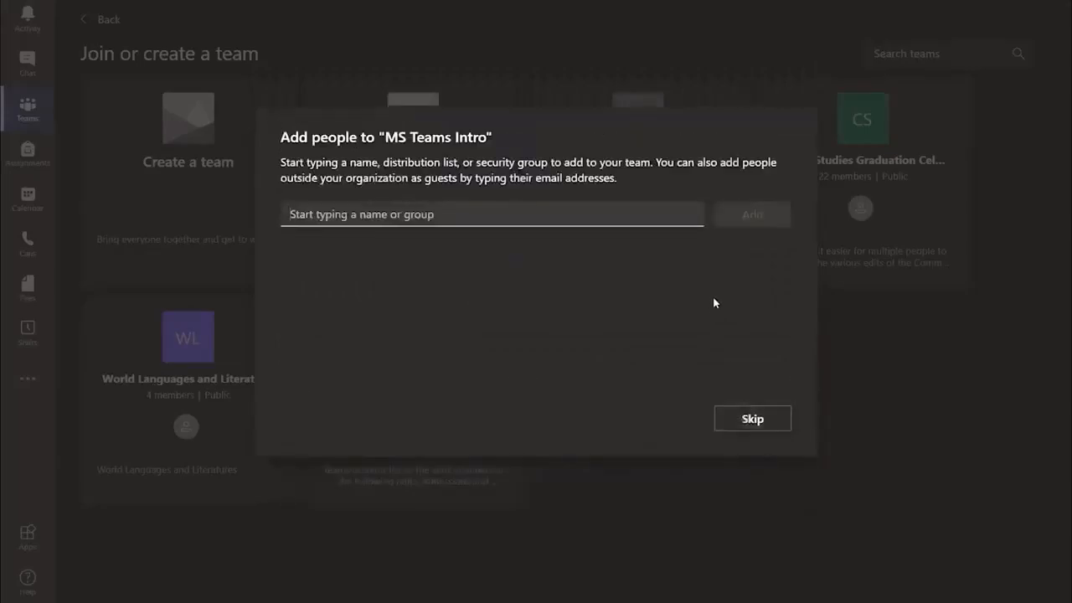
Step: Add a person from the organization to MS Teams Intro with the Member role and finish adding people
text(sally)
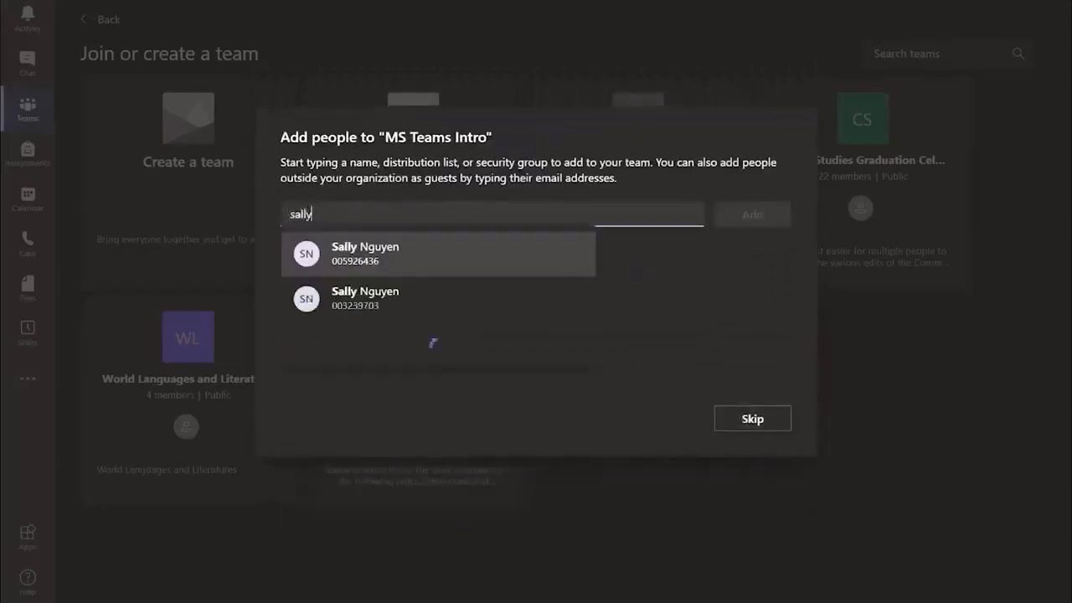
click(360, 254)
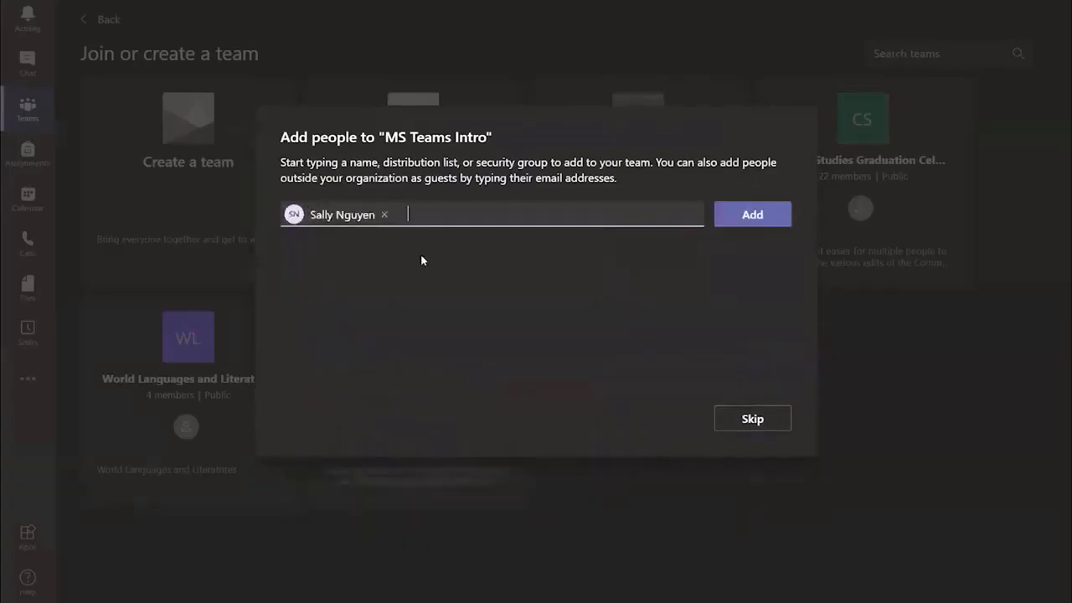
click(751, 214)
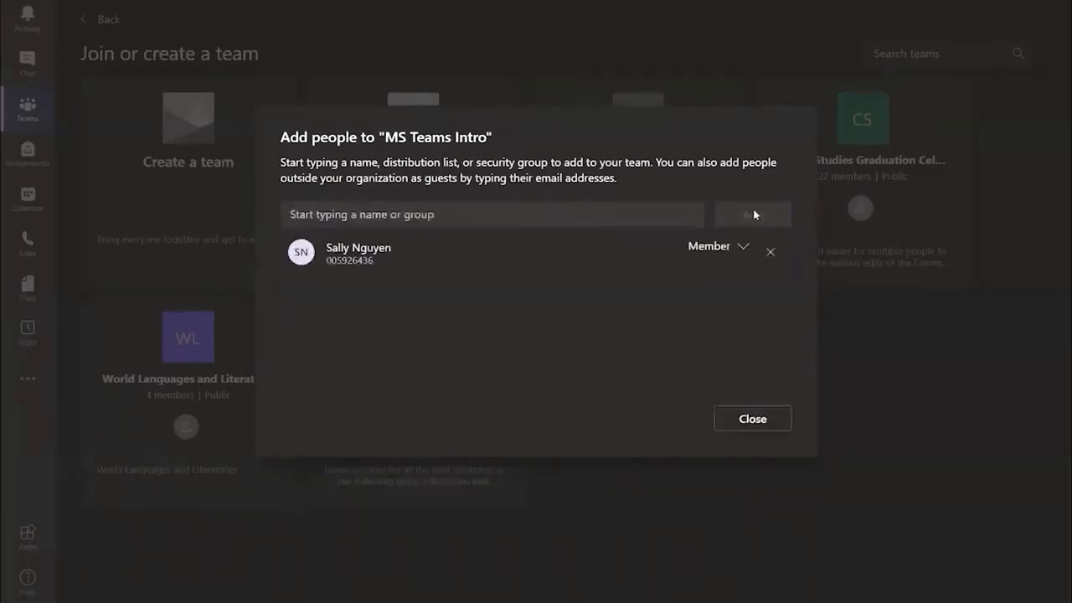
click(743, 248)
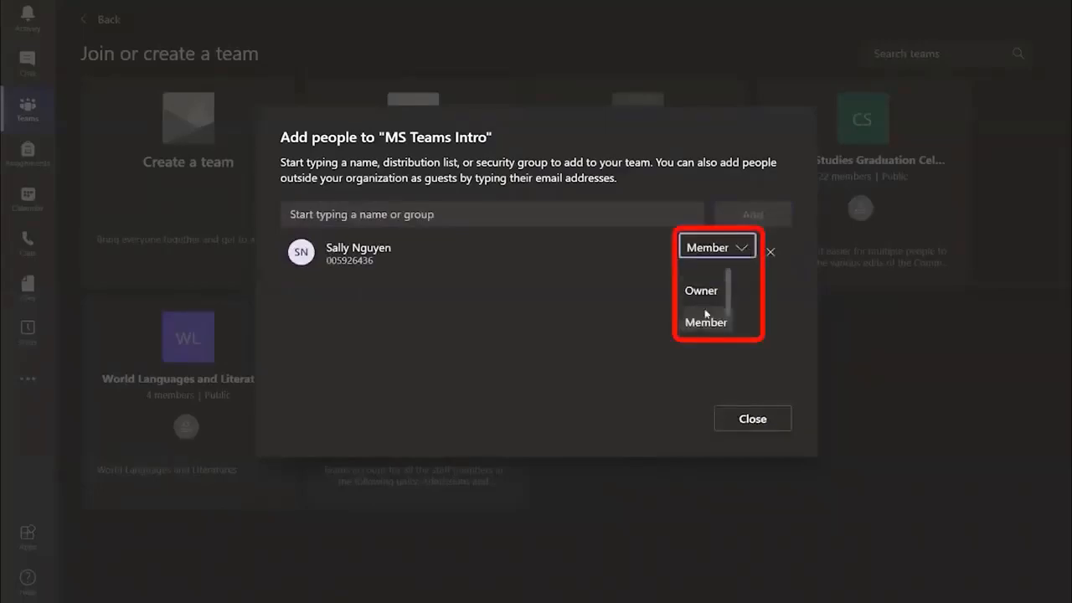
click(733, 250)
click(769, 426)
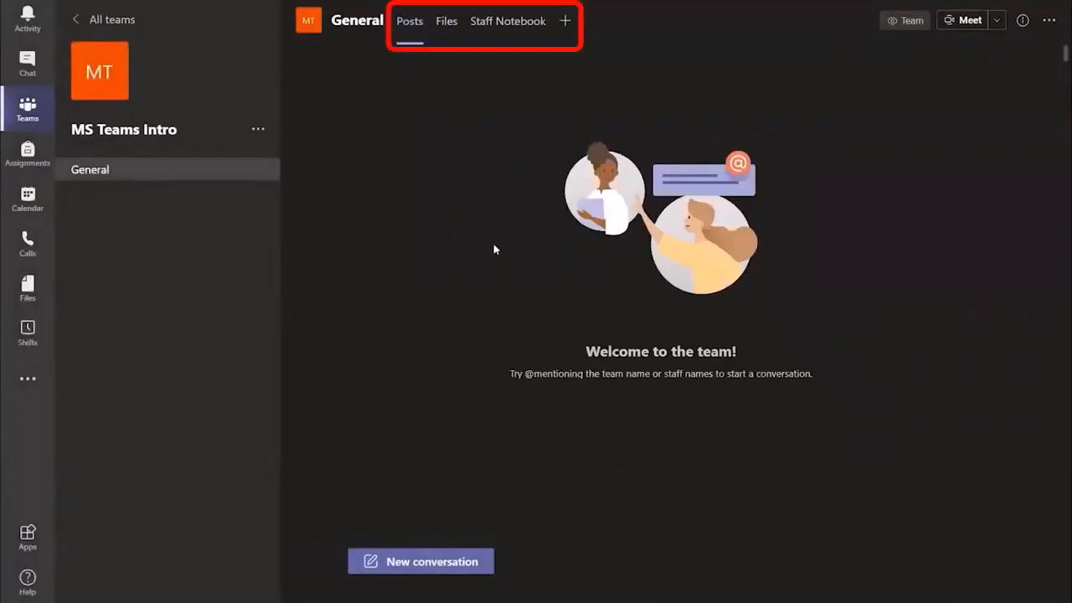
Step: Post "Good Afternoon, how are you doing today?" with a smiley emoji as a new conversation in the General channel
click(435, 565)
text(Good )
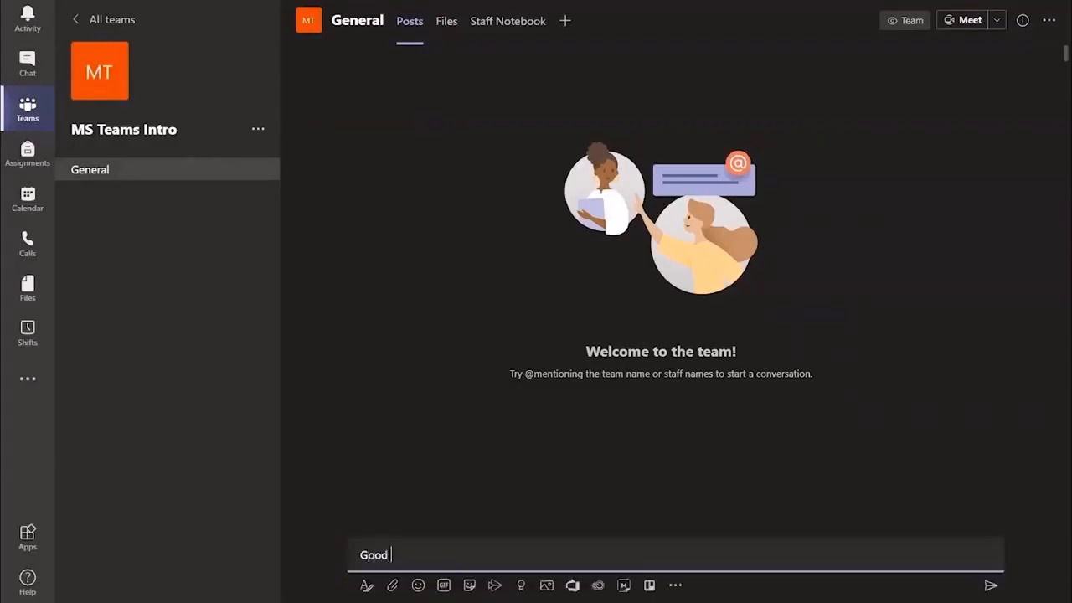
text(Afternoon, how are you doing today?)
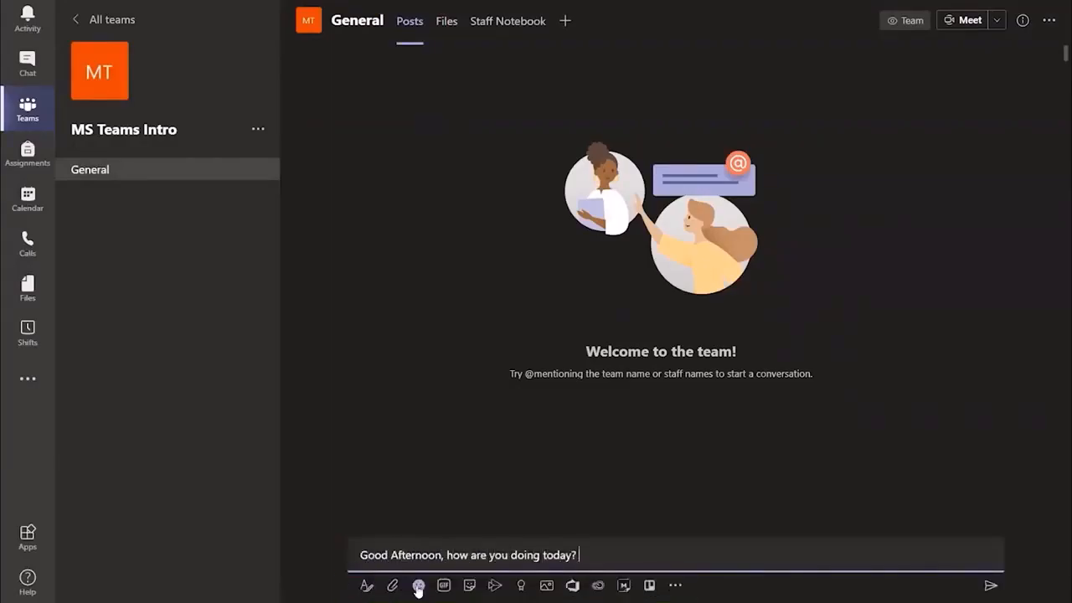
click(444, 585)
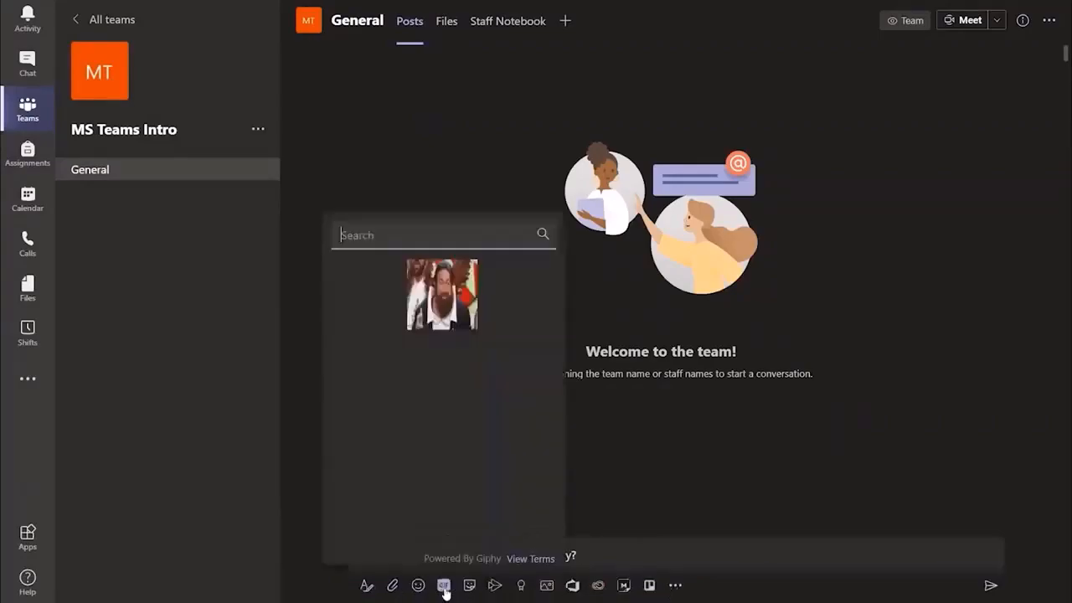
click(418, 584)
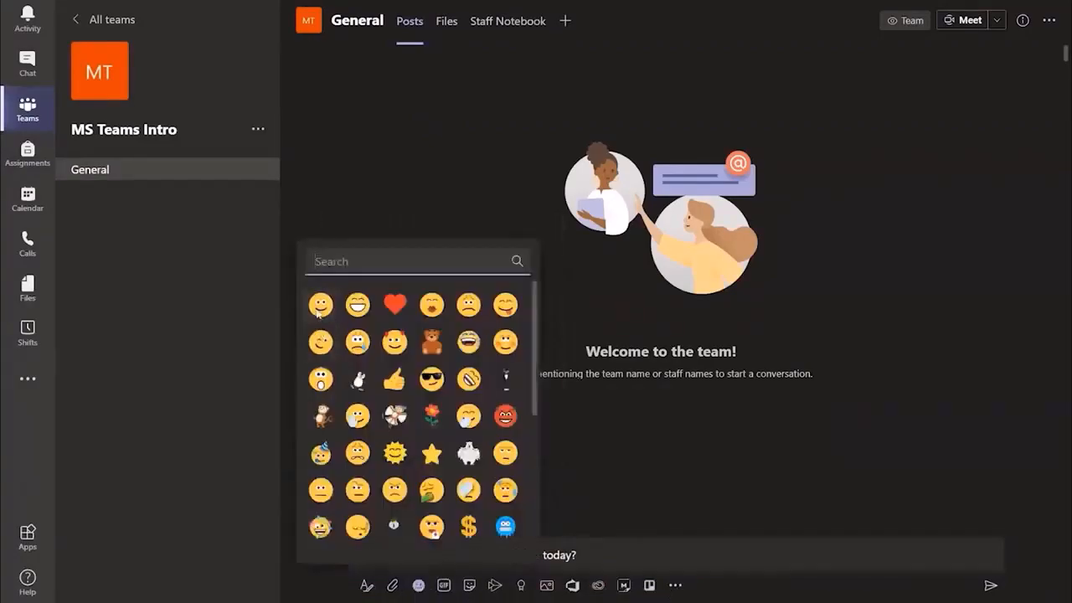
click(320, 305)
key(Return)
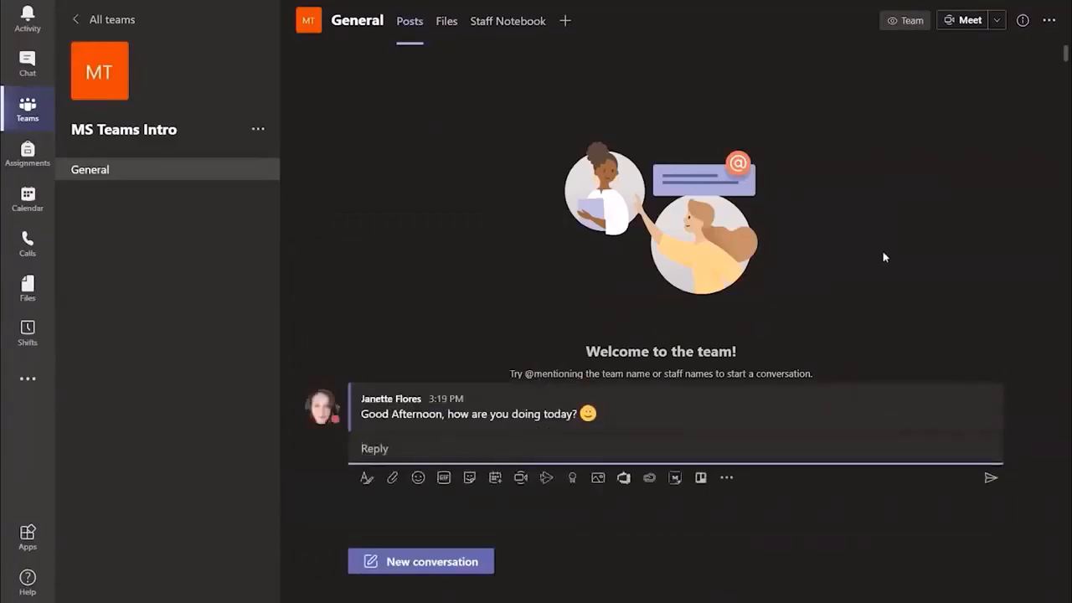
key(Return)
click(930, 318)
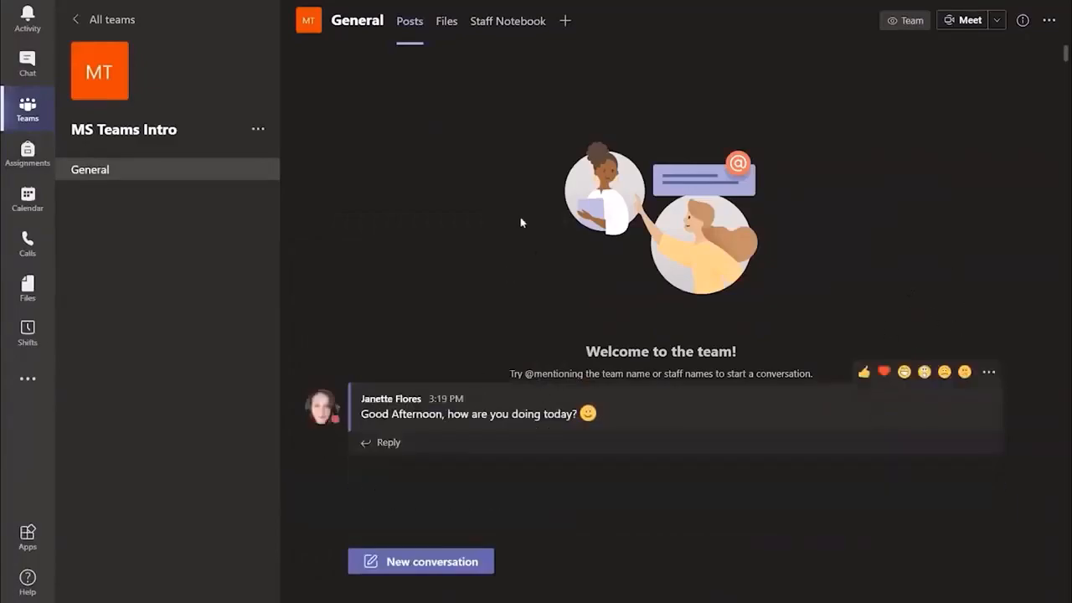
Step: Upload the InformationTechnology_Standard Template Word document to the General channel's files
click(450, 23)
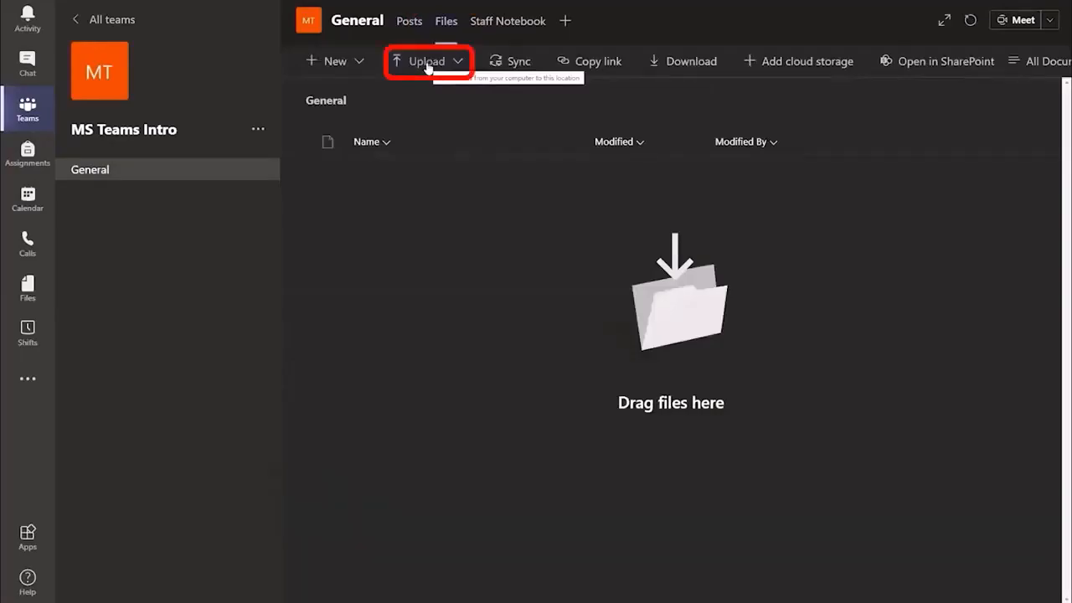
click(427, 64)
click(411, 100)
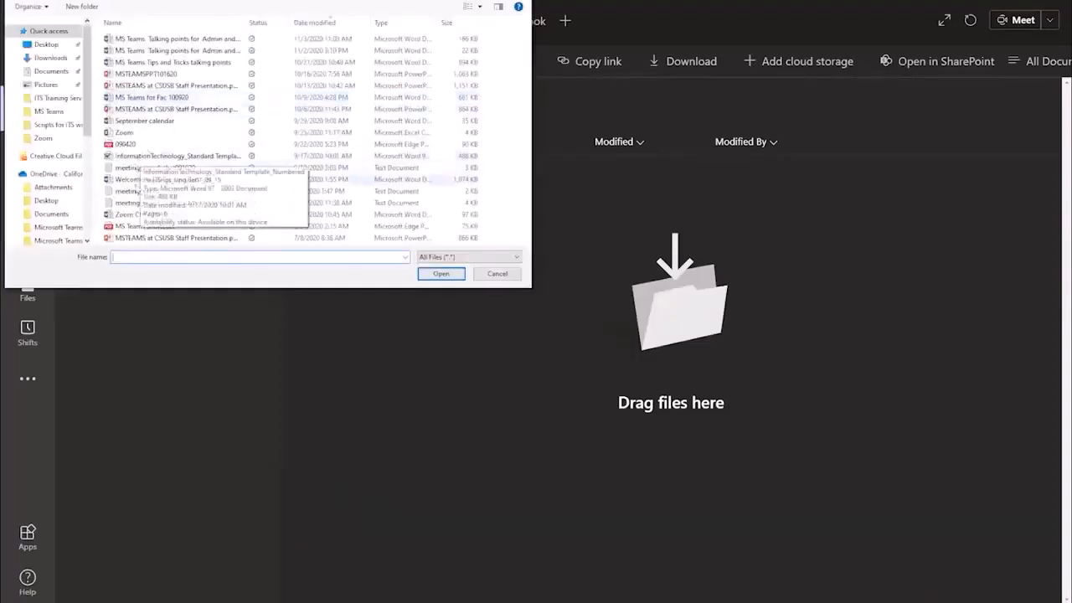
double_click(194, 157)
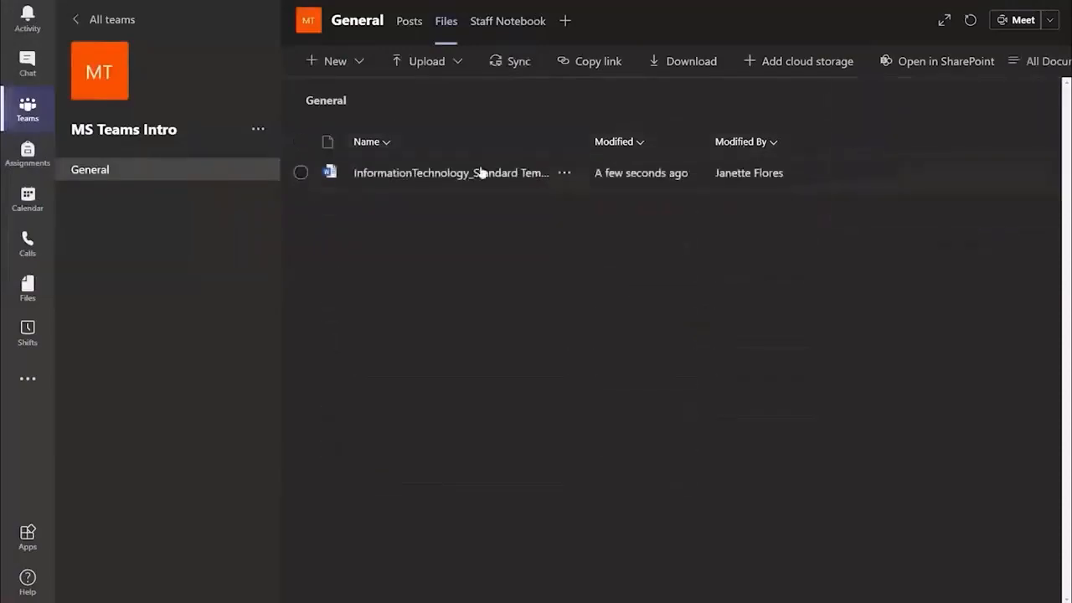
Step: Set up a OneNote Staff Notebook for the General channel as a blank notebook
click(503, 24)
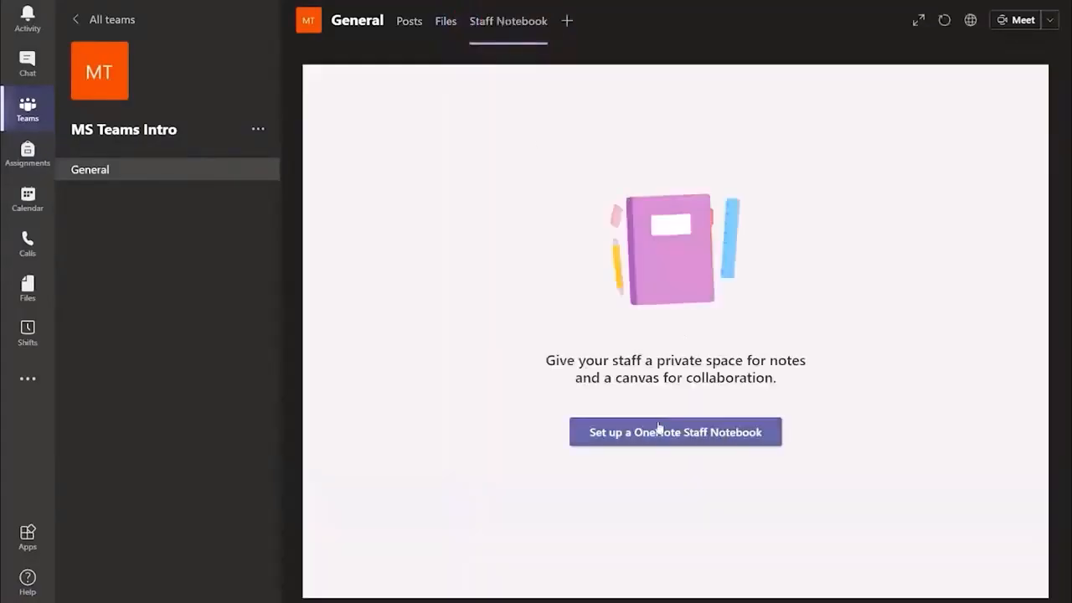
click(710, 433)
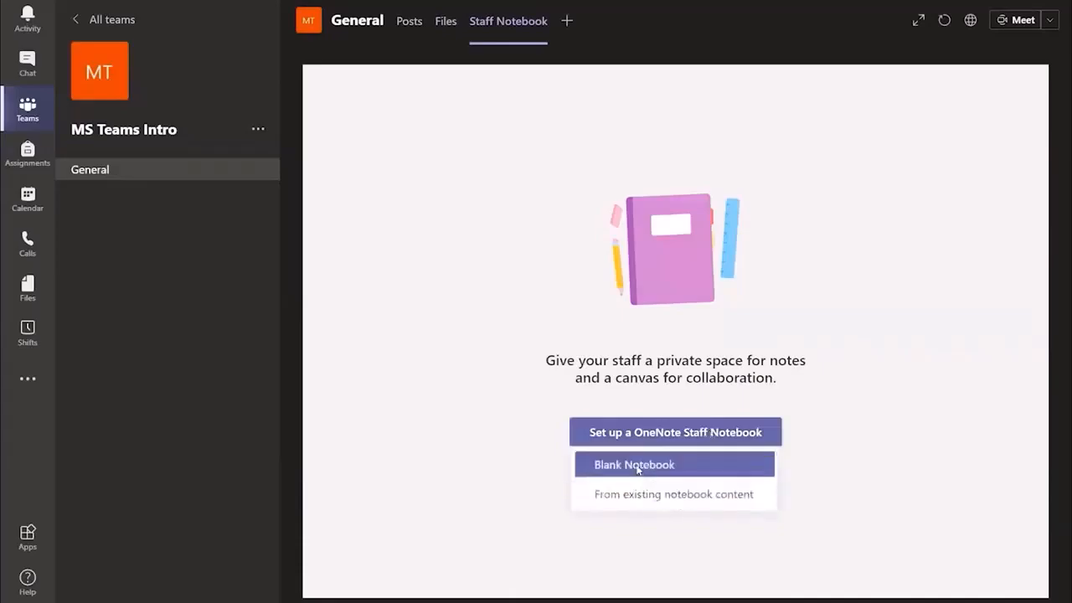
click(638, 465)
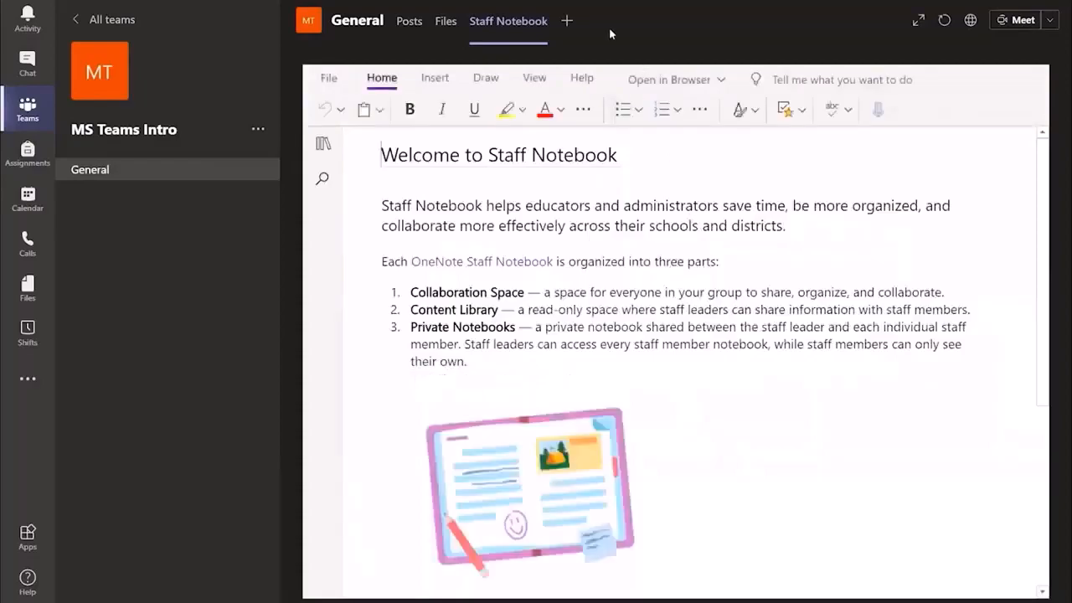
Step: Add a Wiki tab to the General channel of the MS Teams Intro team
click(566, 23)
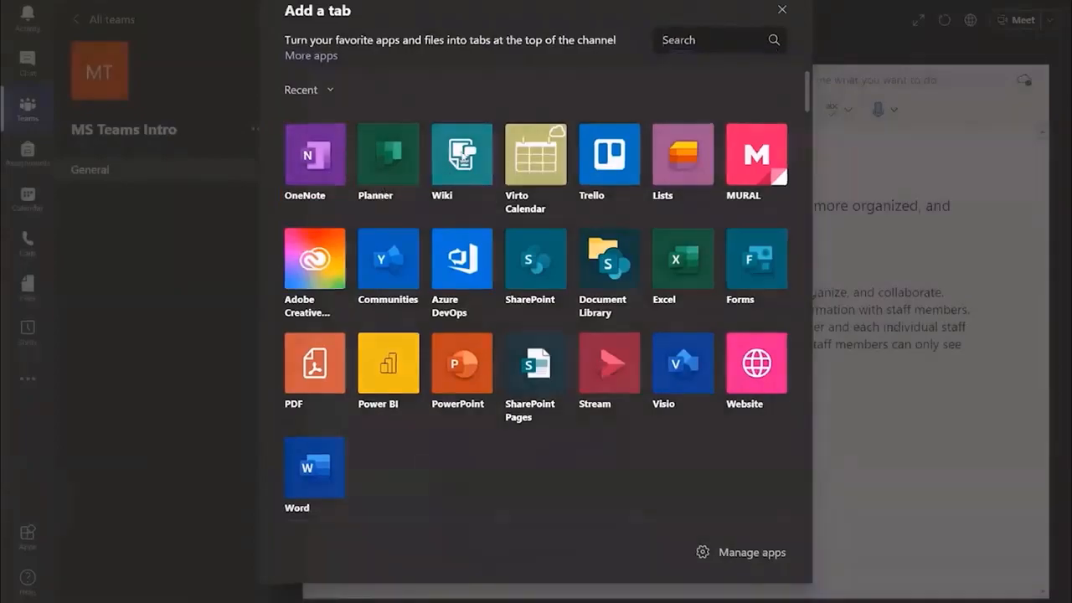
click(461, 156)
click(698, 334)
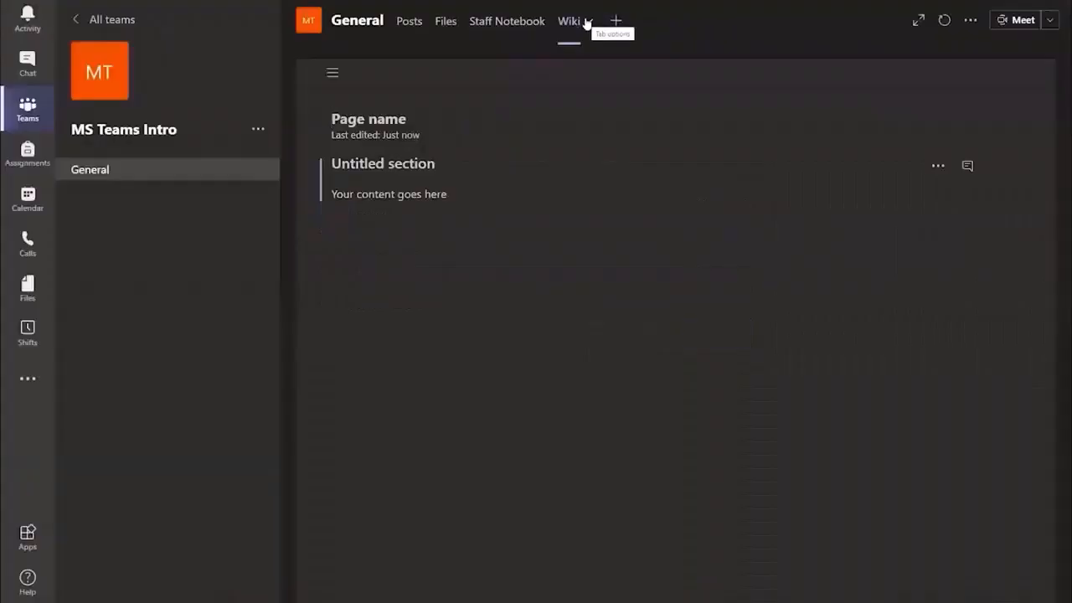
Step: Remove the Wiki tab from the General channel
click(587, 22)
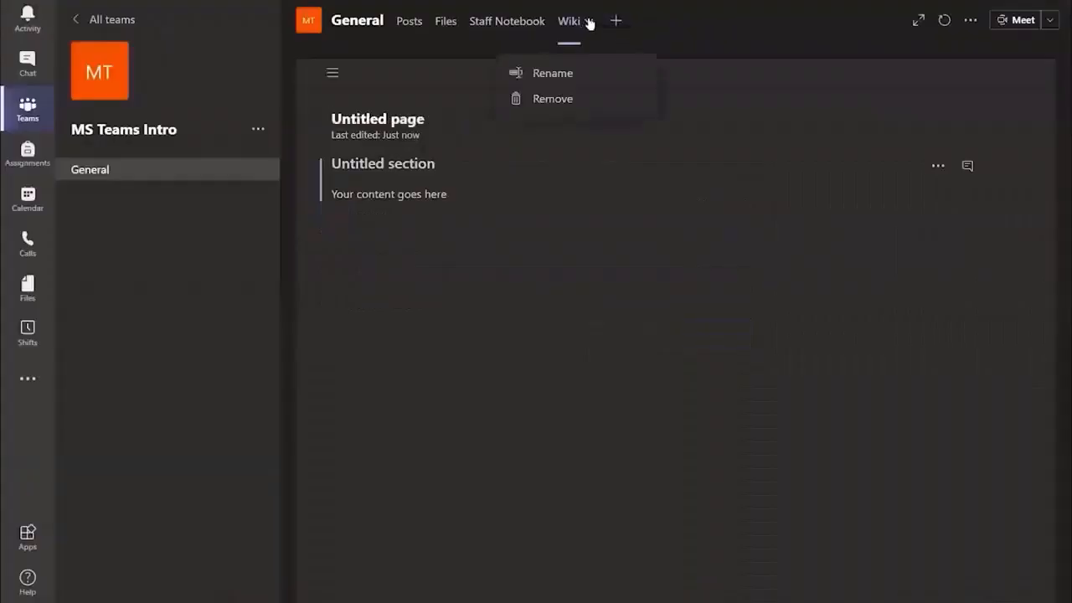
click(559, 101)
click(718, 308)
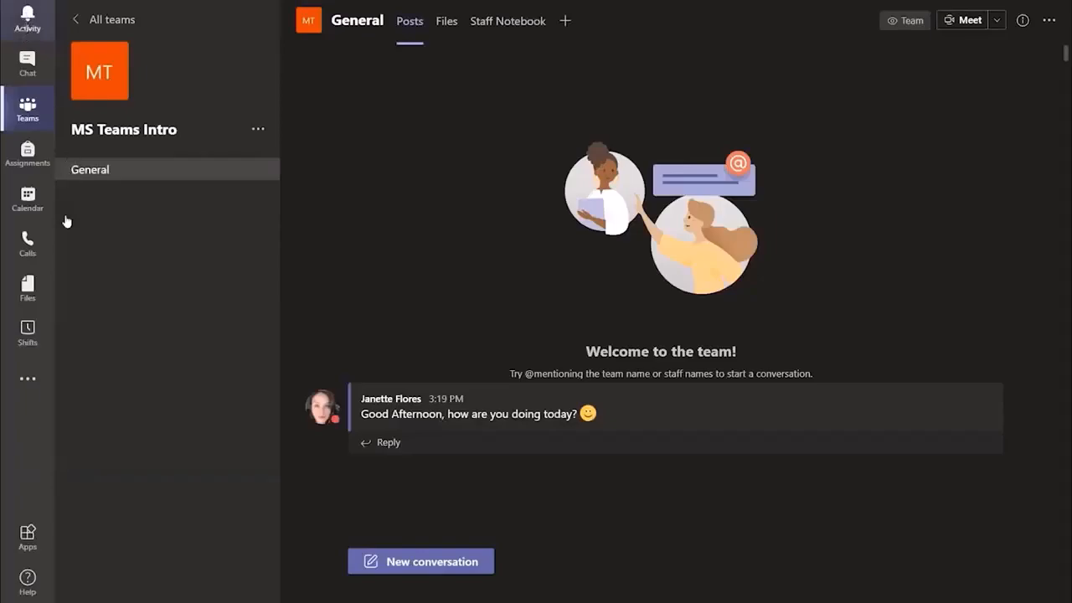
Step: Review the Activity feed and open the reply notification from the Undergrad Studies team's General channel
click(23, 19)
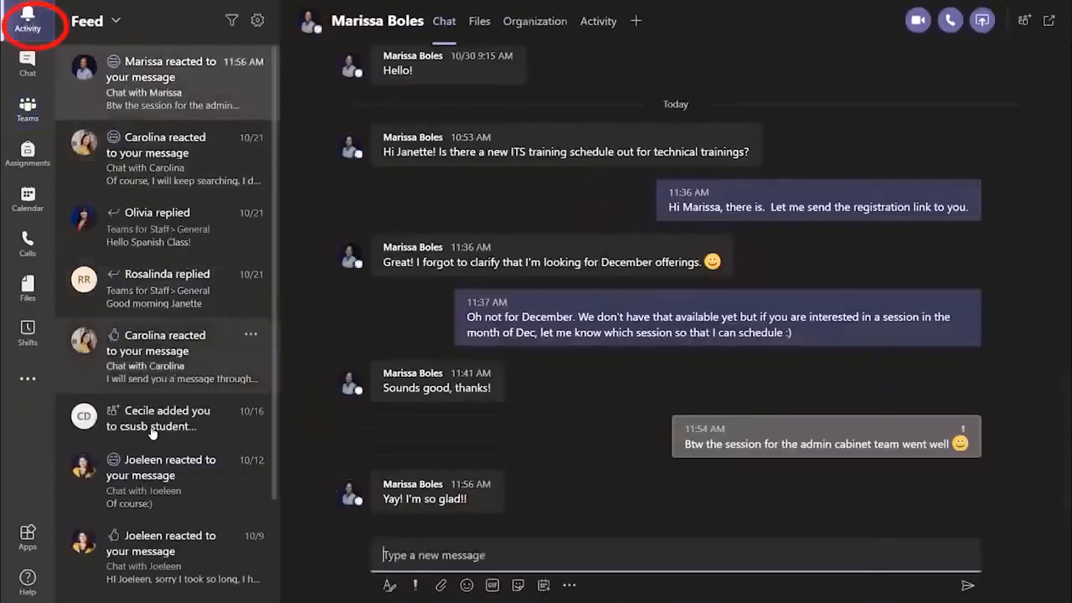
scroll(151, 431, down, 3)
click(166, 515)
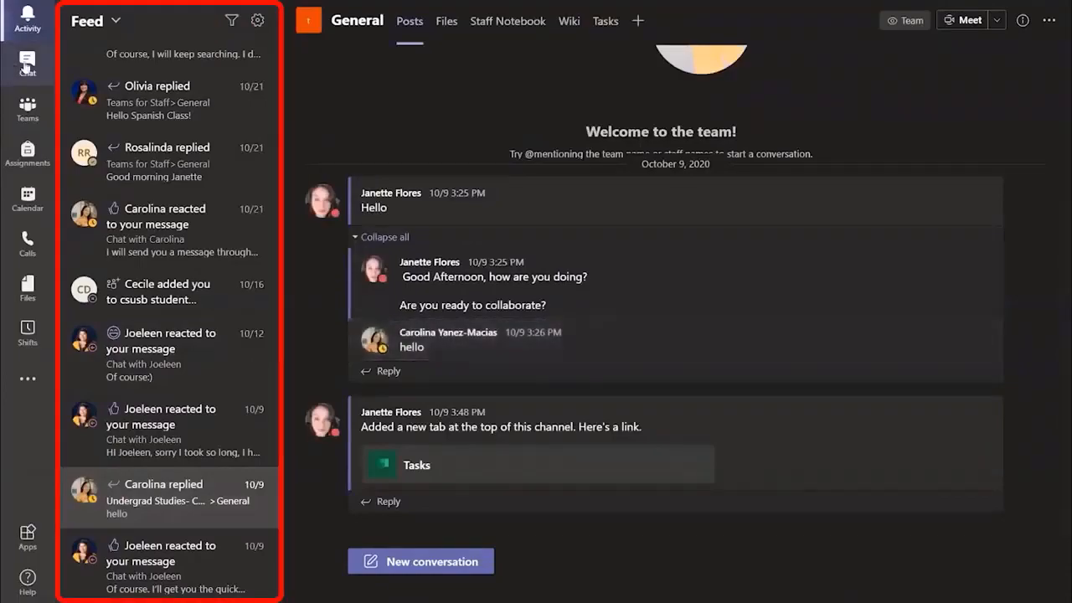
Step: Look through the list of pinned and recent chats and open an earlier group conversation
click(28, 65)
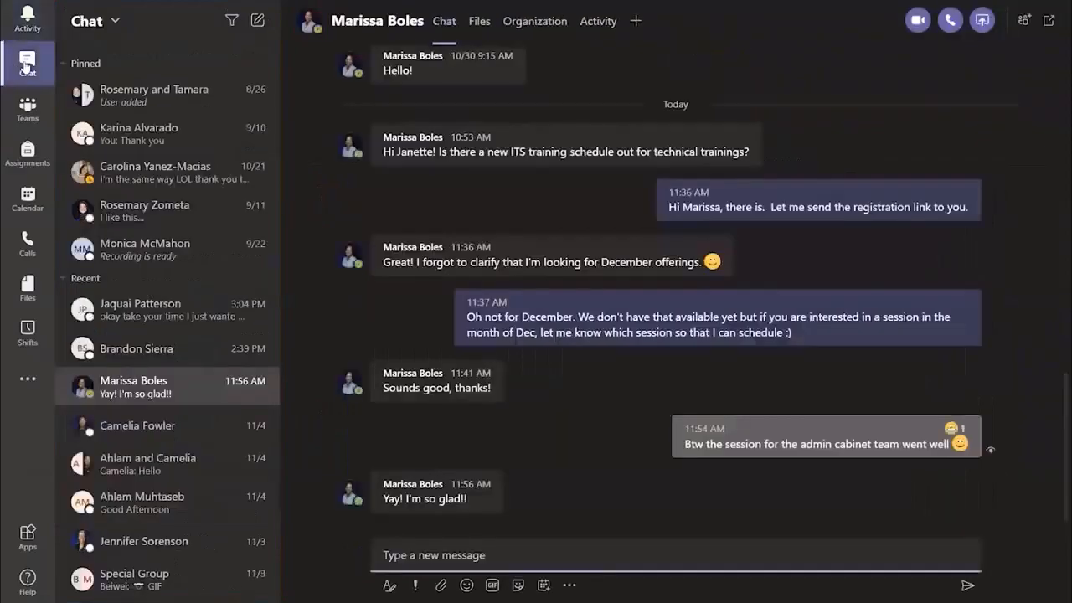
scroll(188, 396, down, 8)
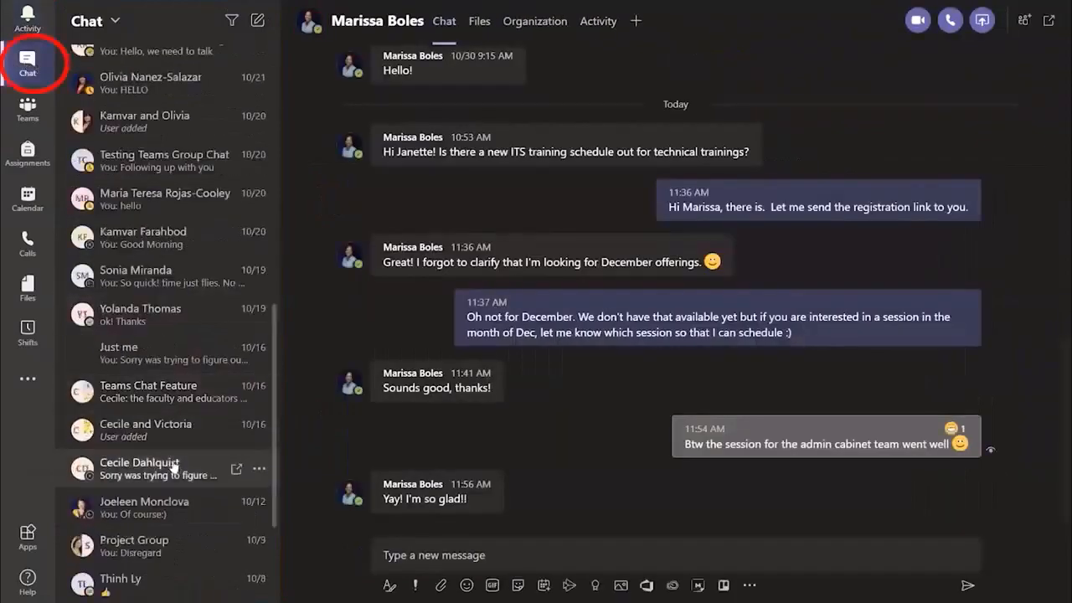
click(175, 457)
scroll(175, 465, down, 4)
click(161, 490)
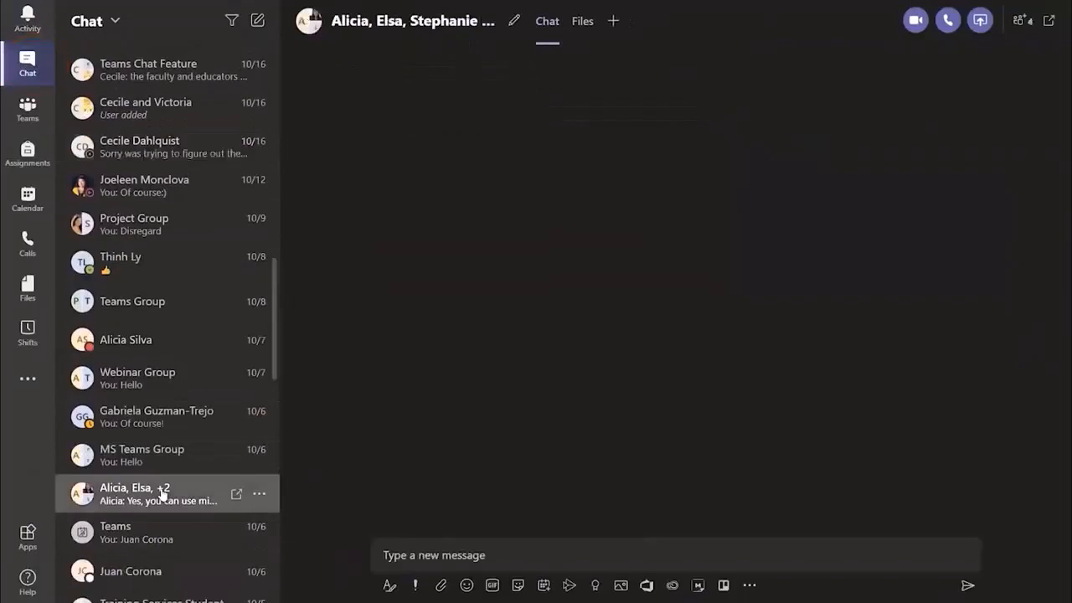
scroll(160, 418, down, 5)
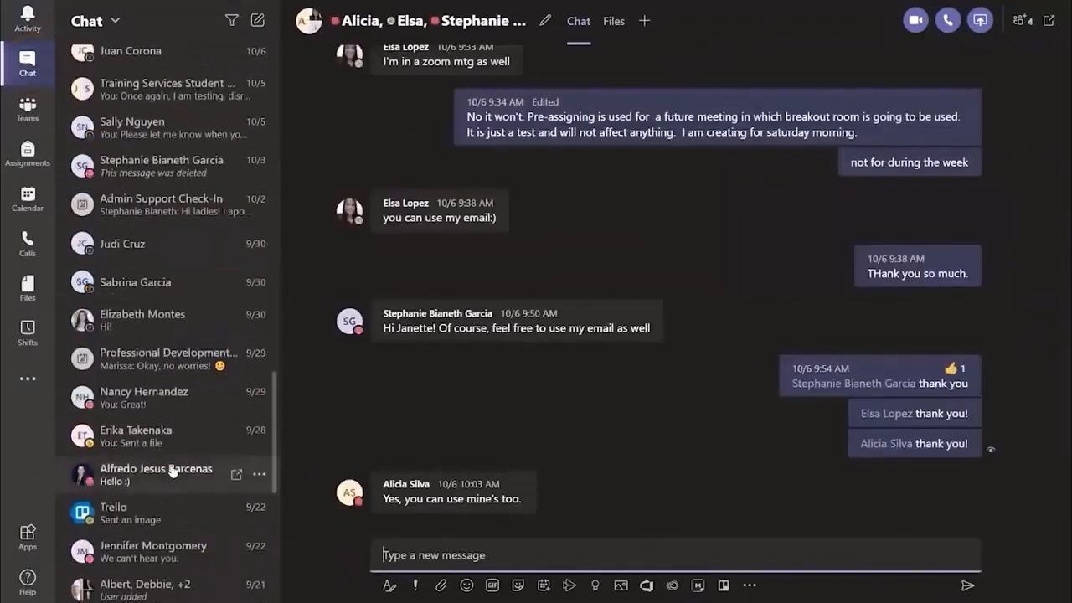
Step: Start a new chat with a colleague from the organization and send the message "Hello"
click(262, 21)
text(juan)
click(398, 65)
click(427, 555)
text(Hello)
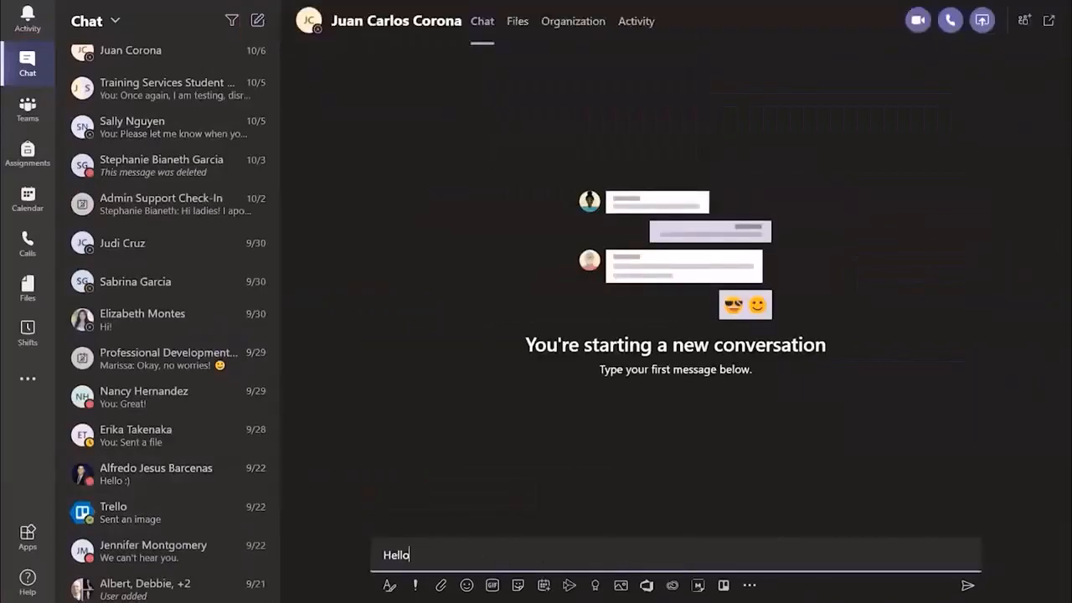
key(Return)
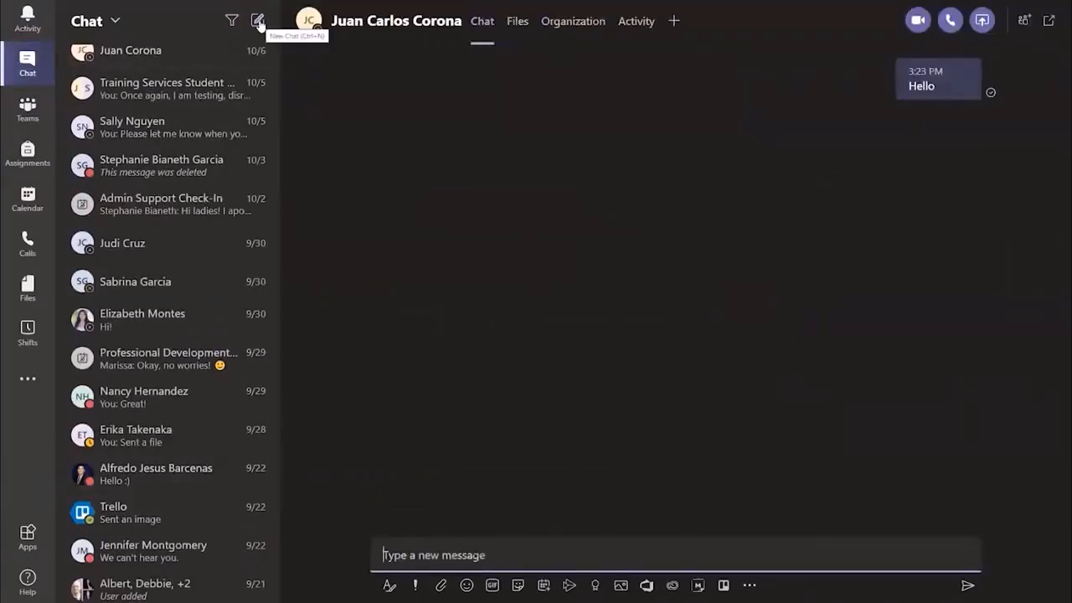
Step: Show all teams and look over both the listed and the hidden ones
click(27, 108)
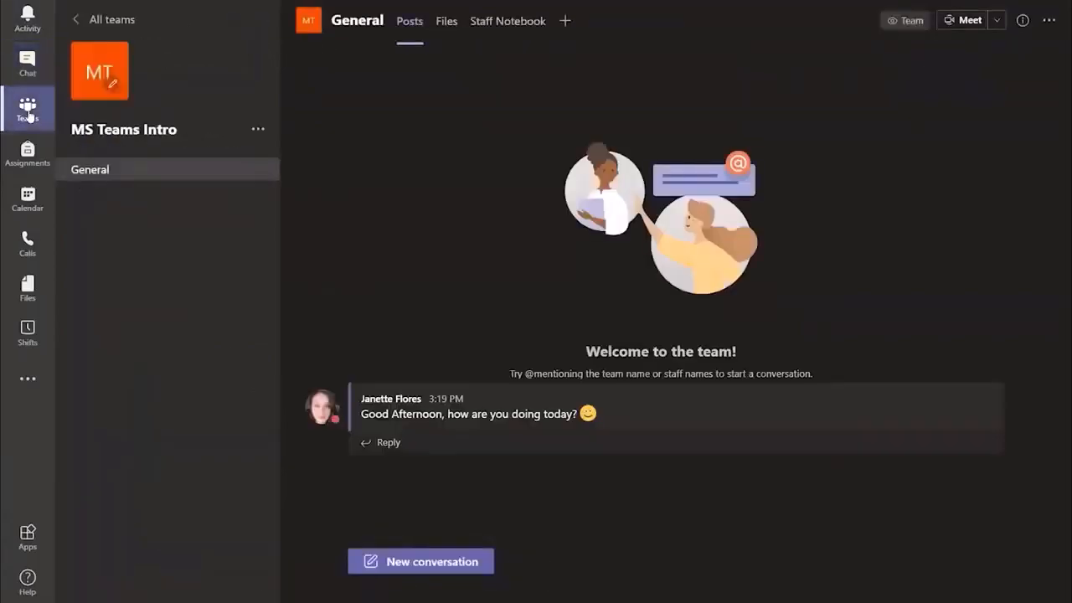
click(29, 115)
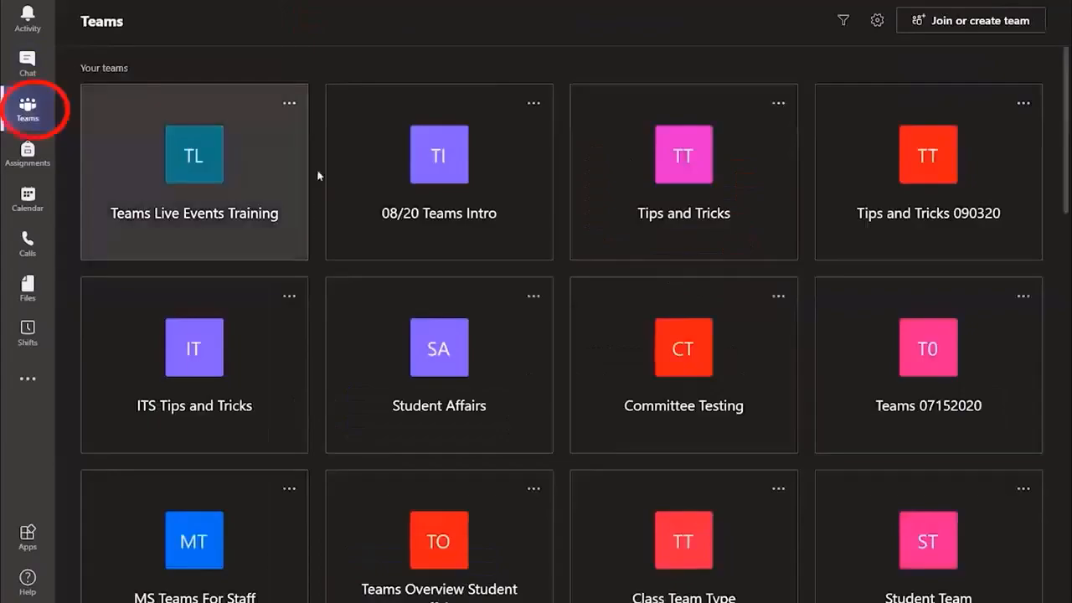
scroll(676, 349, down, 5)
scroll(421, 347, down, 5)
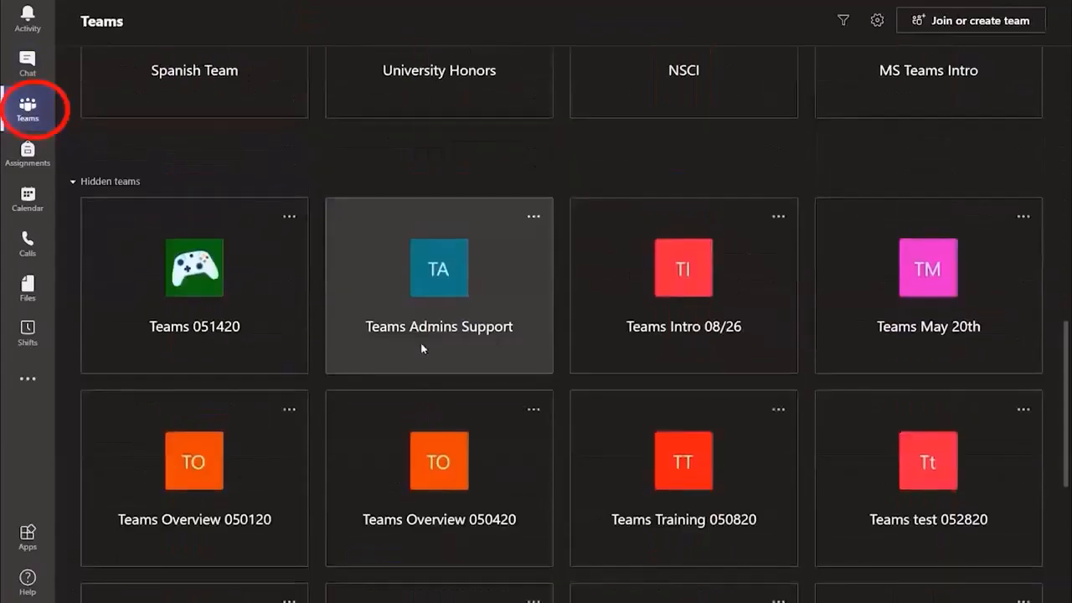
scroll(439, 360, up, 3)
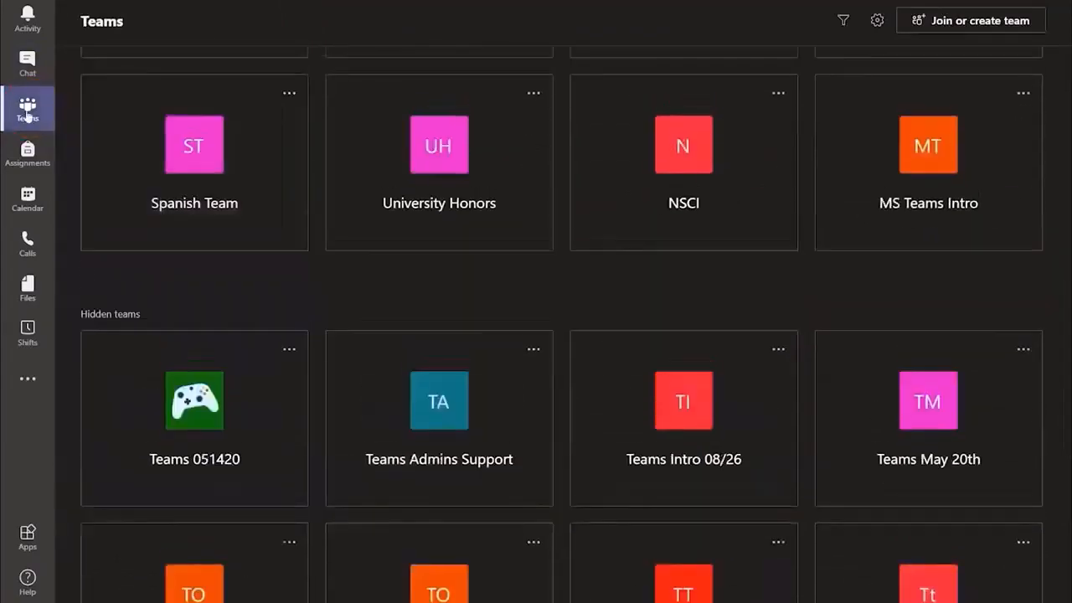
Step: Start a new meeting in the calendar titled "Testing Teams Intro"
click(30, 164)
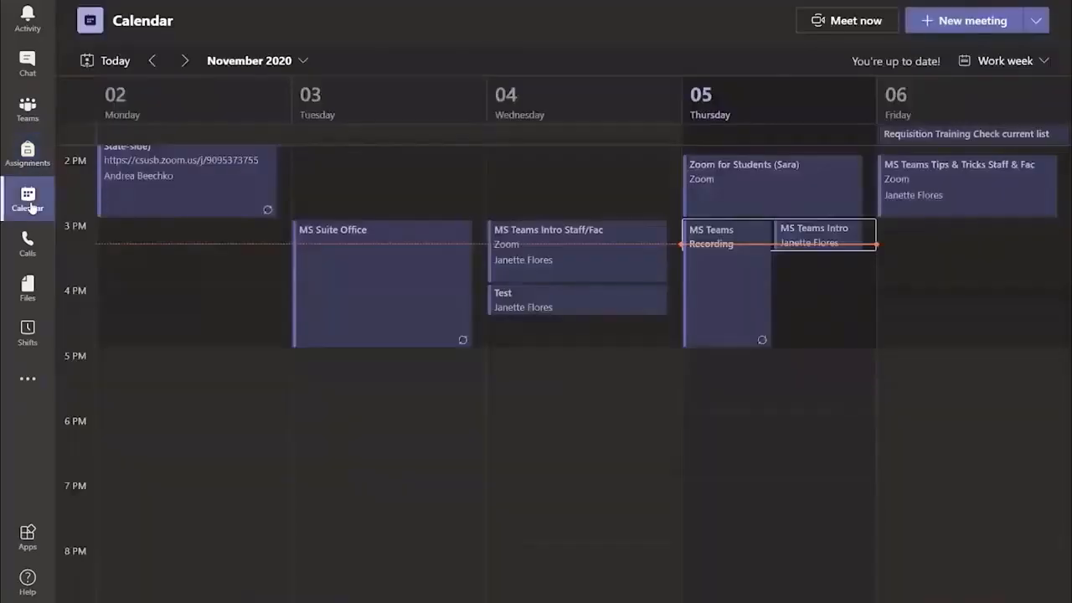
scroll(553, 306, down, 5)
scroll(638, 305, up, 4)
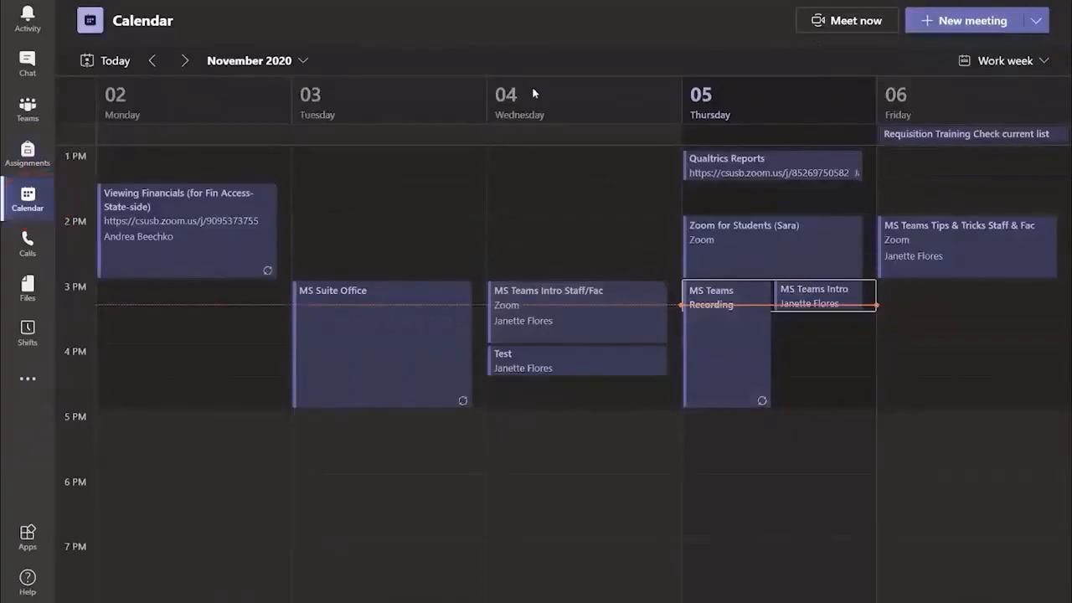
click(971, 21)
text(Testing Teams Intro)
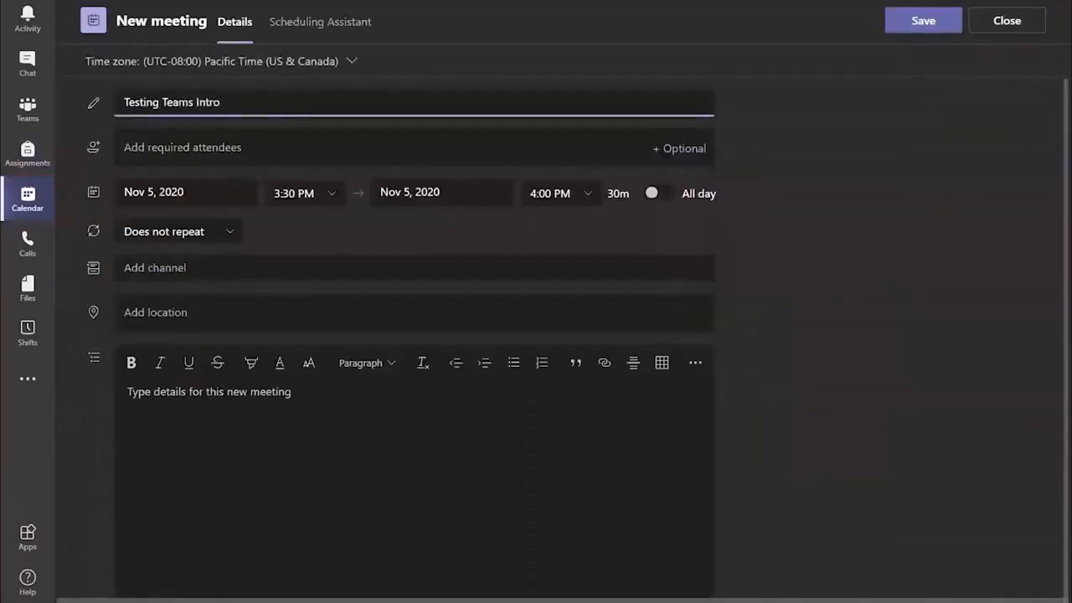
Step: Add two colleagues as required attendees and check their availability in the Scheduling Assistant
key(Tab)
text(juan)
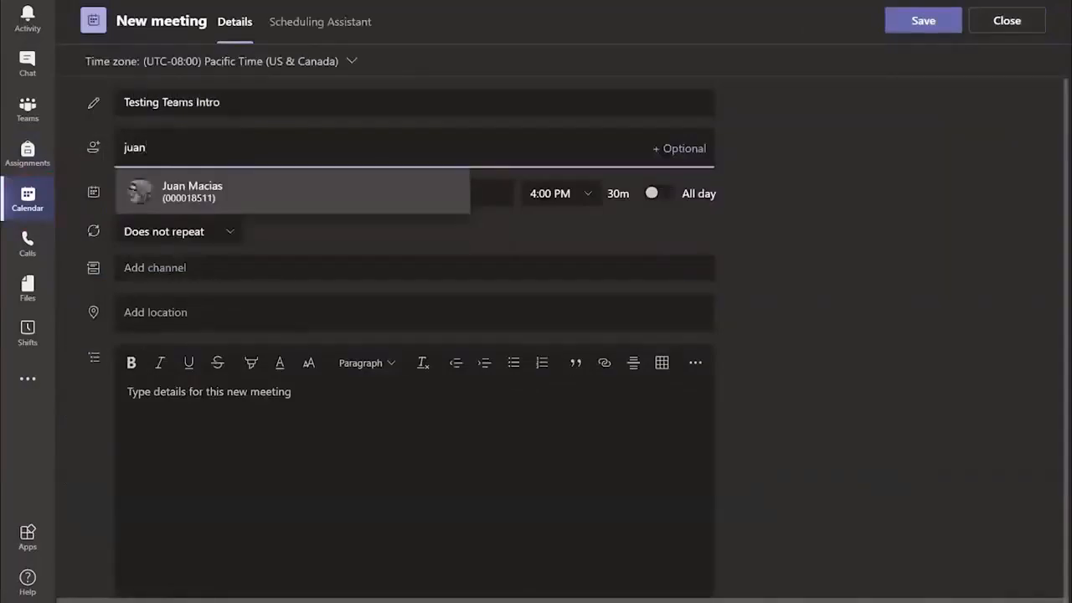
text( co)
key(Return)
text(sall)
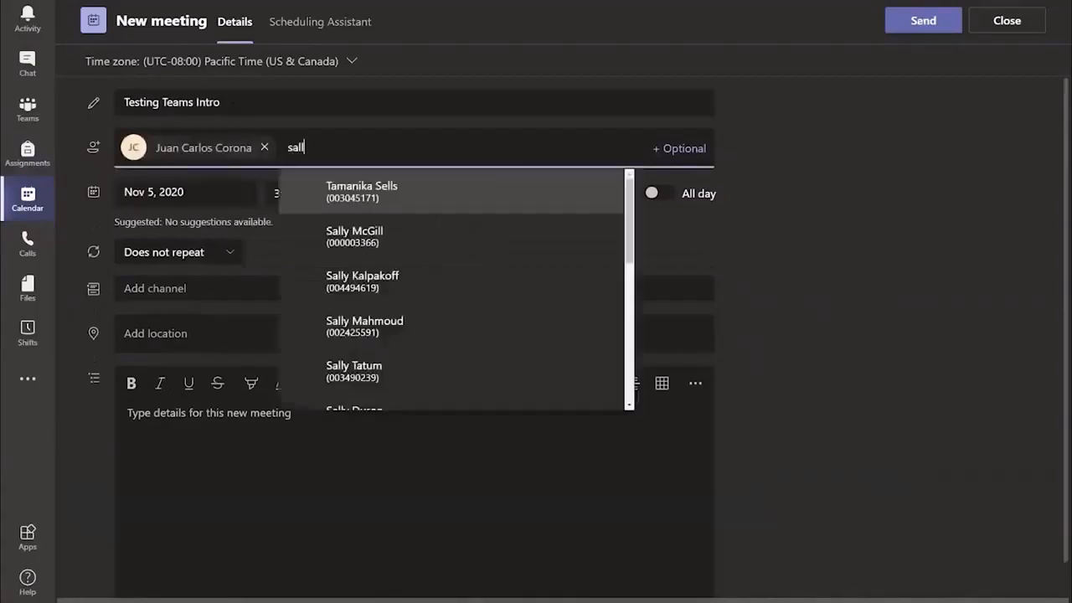
text(y n)
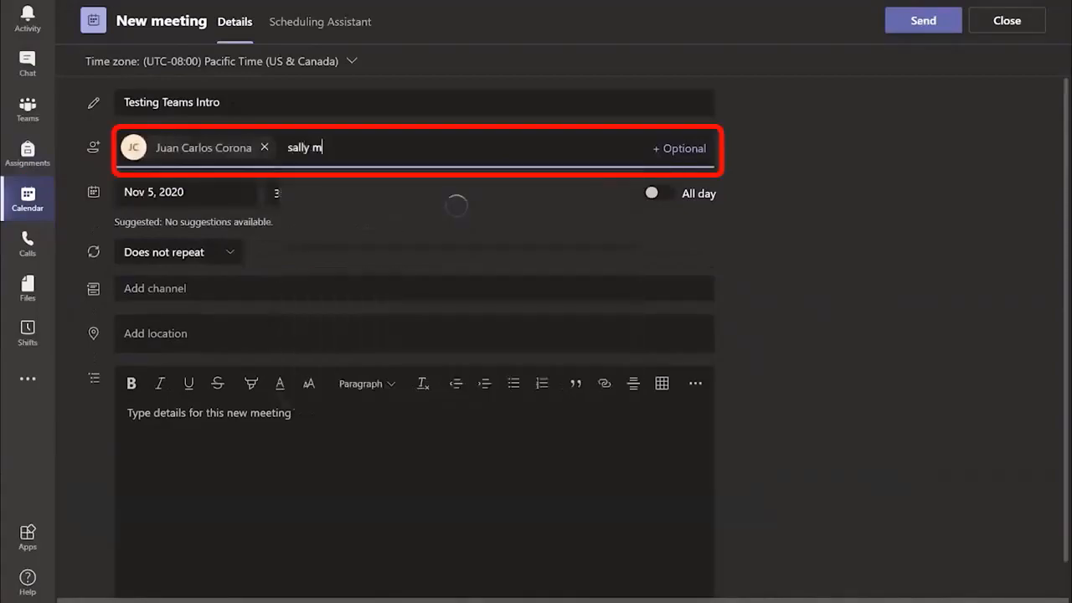
key(Return)
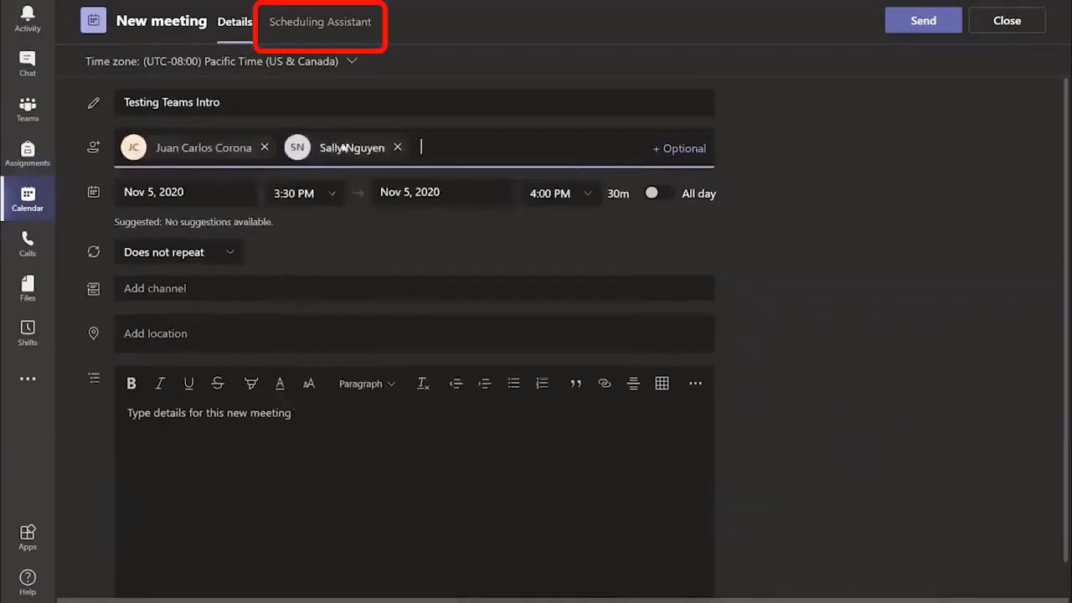
click(292, 24)
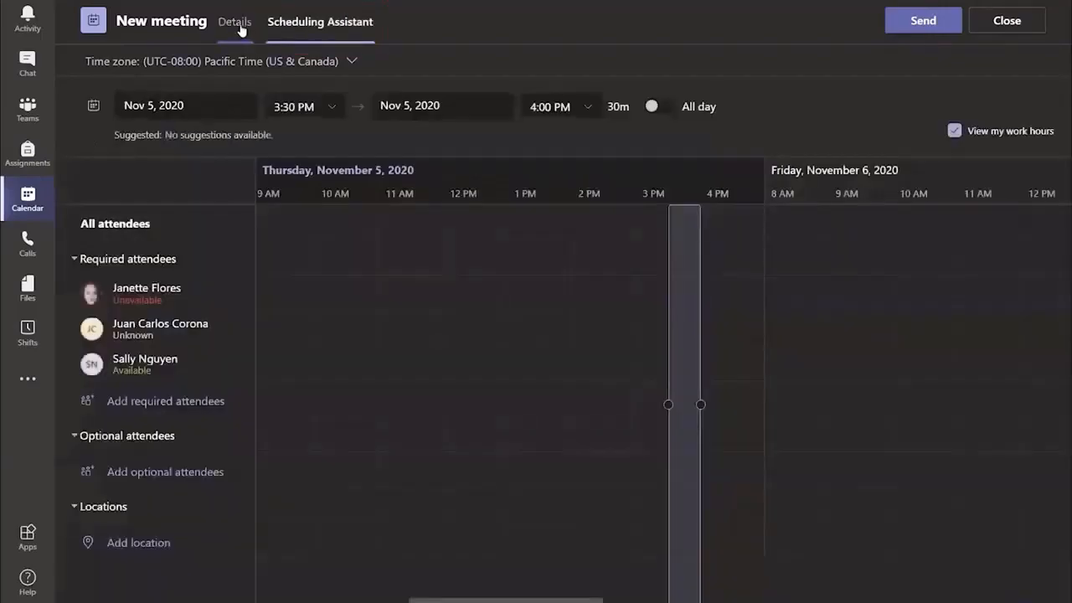
click(235, 22)
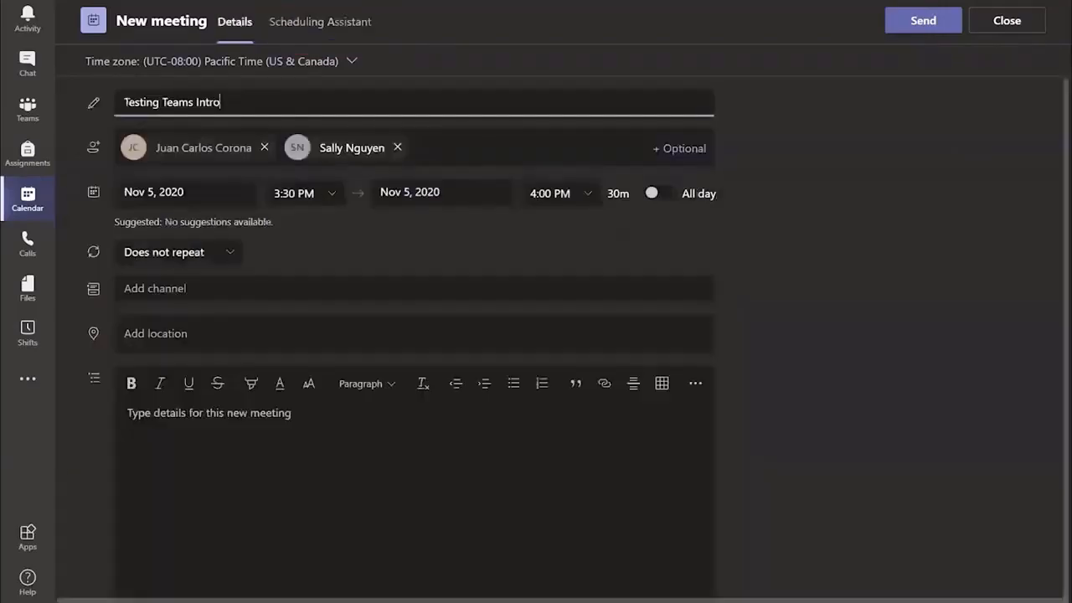
Step: Send the Testing Teams Intro invitation without meeting details and open the event's summary in the calendar
scroll(149, 236, down, 1)
click(208, 369)
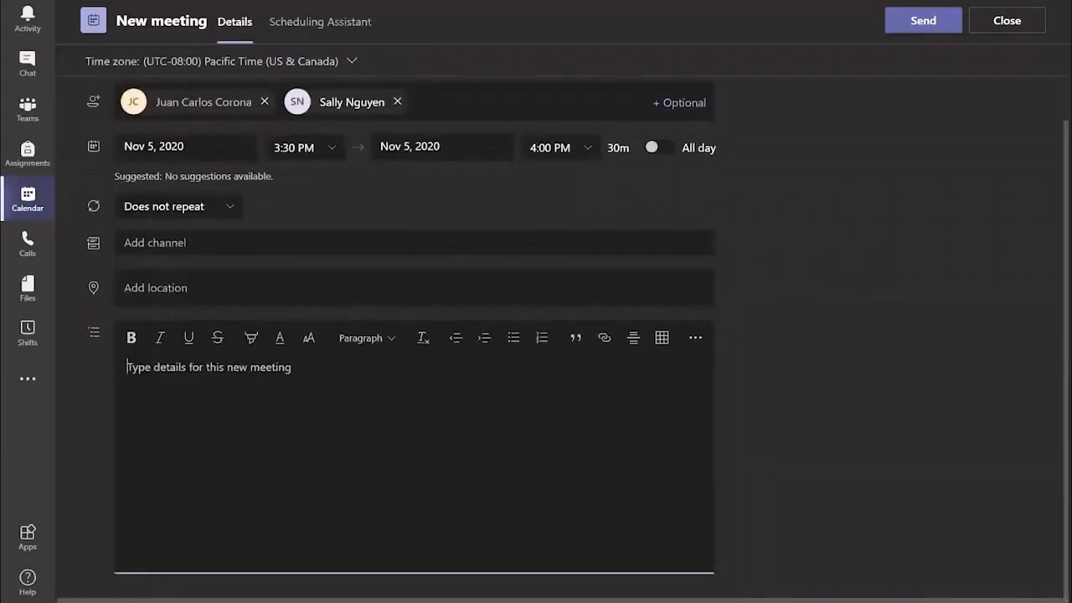
click(936, 27)
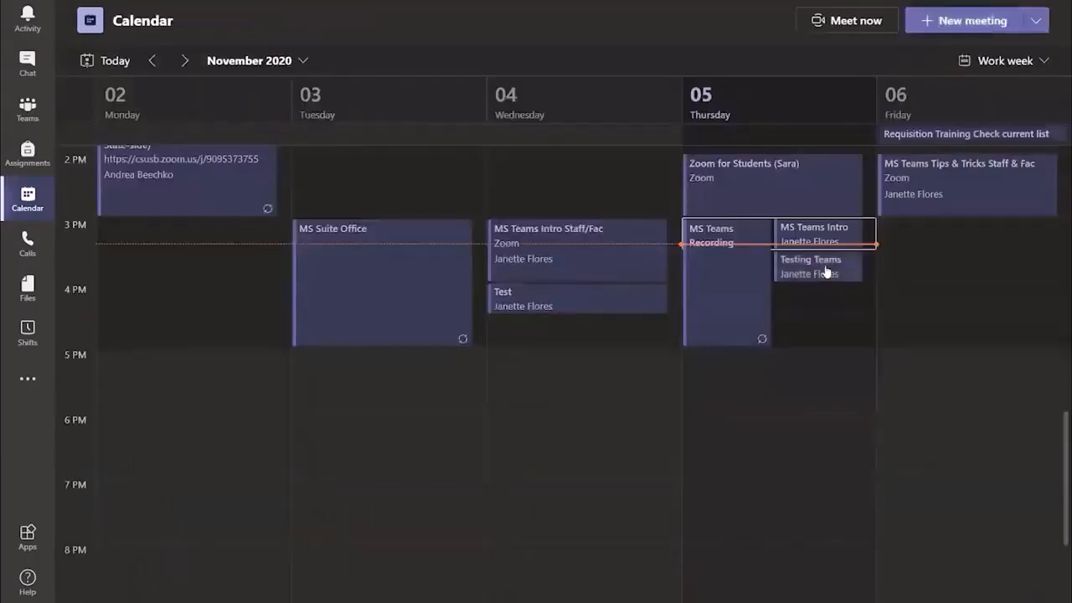
click(825, 268)
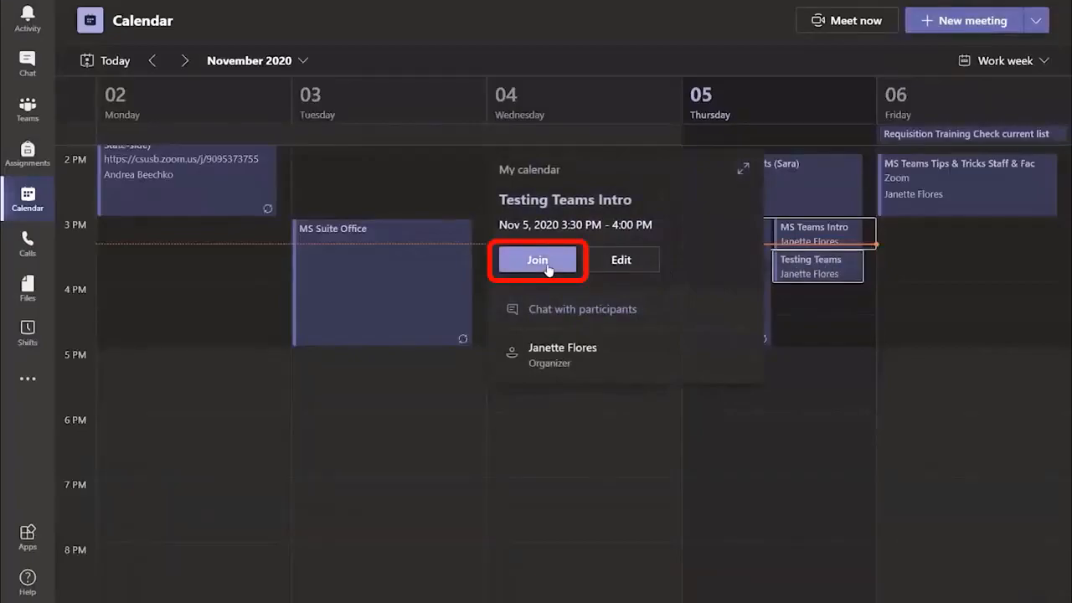
Step: Place an audio call to the first suggested contact, checking the additional call options before hanging up
click(28, 240)
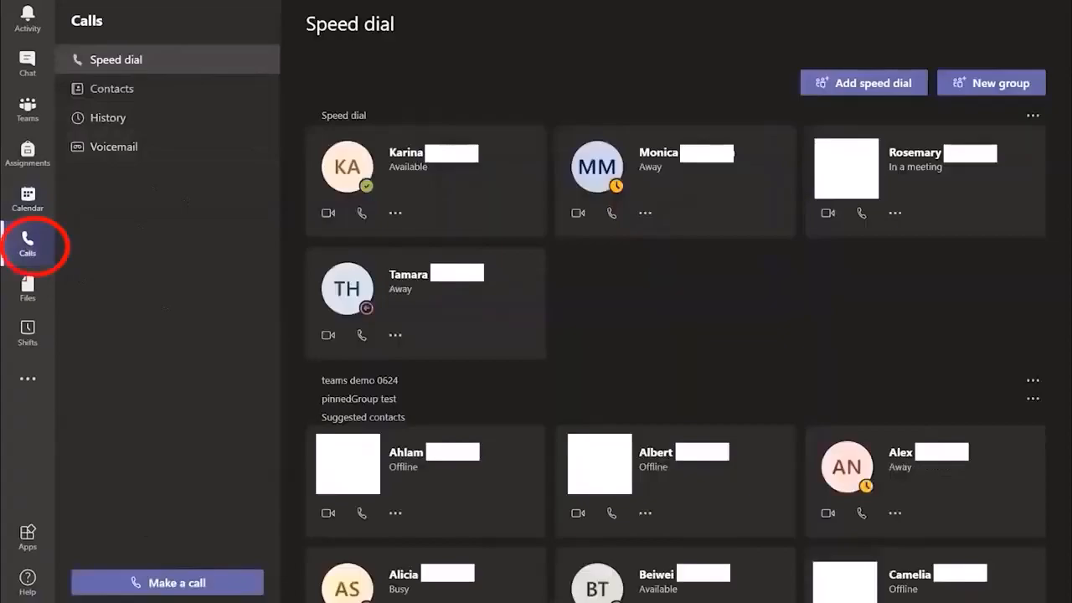
click(180, 582)
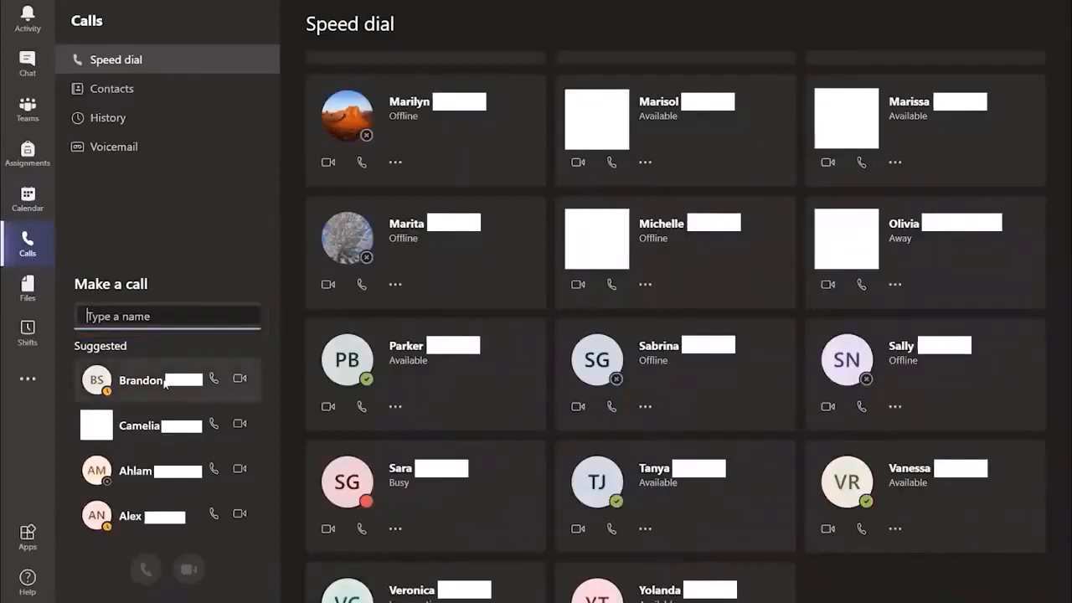
click(213, 379)
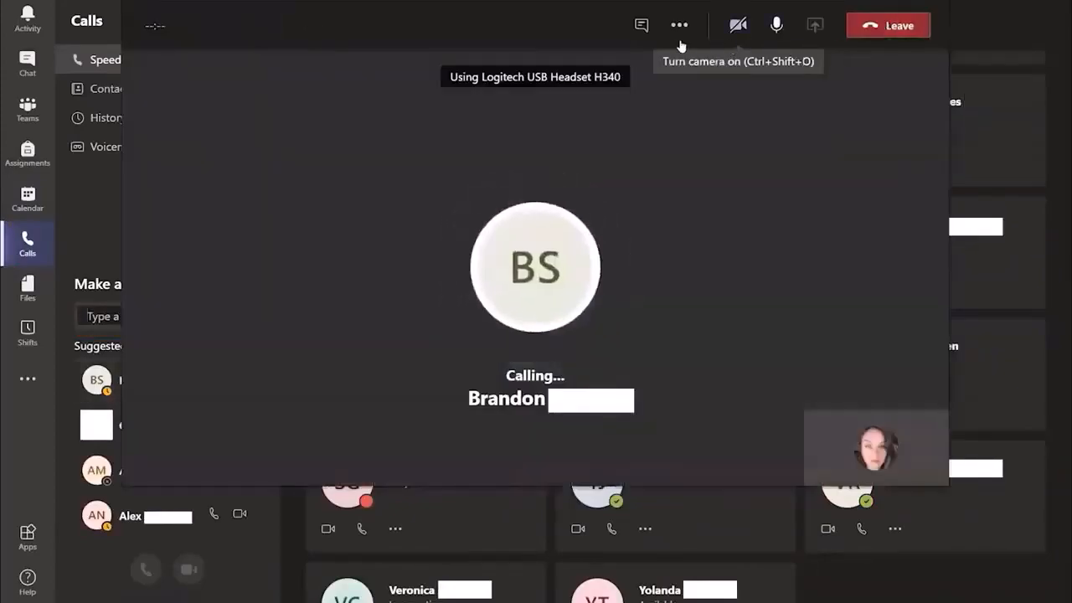
click(679, 26)
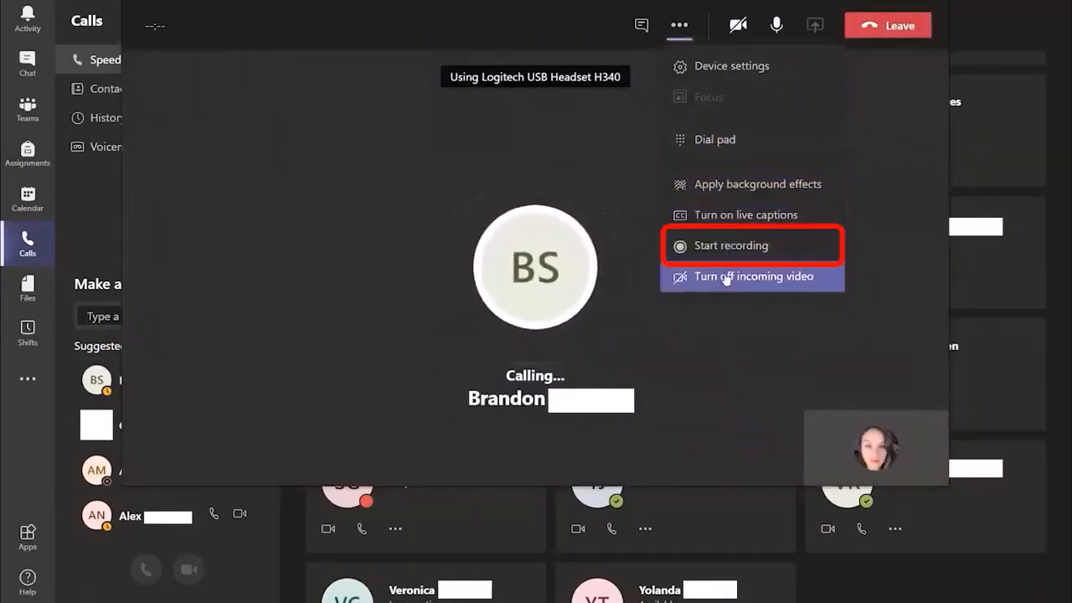
click(894, 25)
Step: Look through the recent documents in the Files area
click(27, 289)
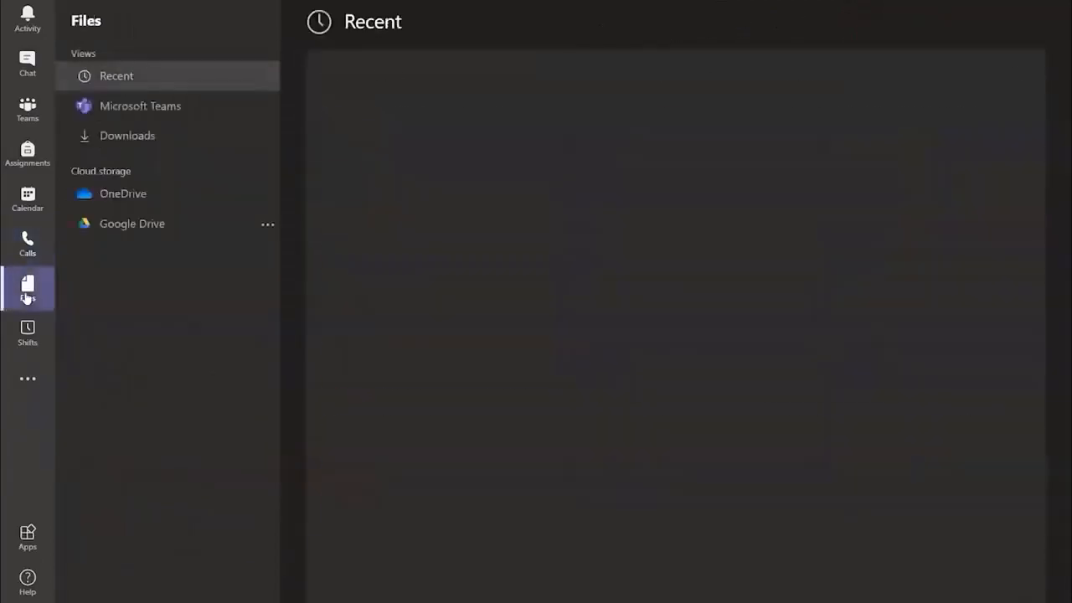
scroll(544, 210, down, 6)
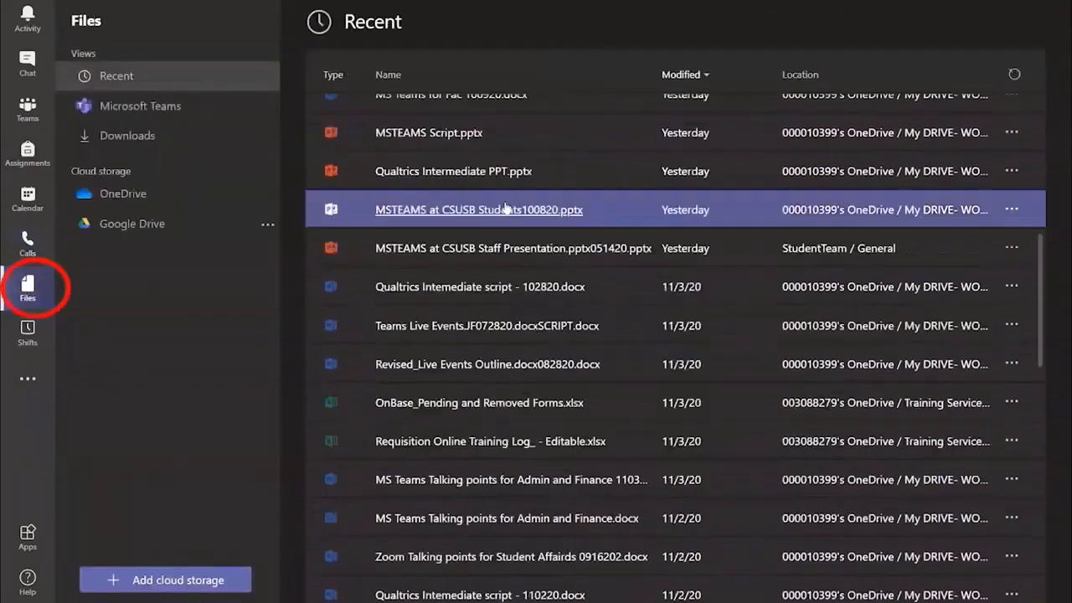
scroll(505, 207, down, 10)
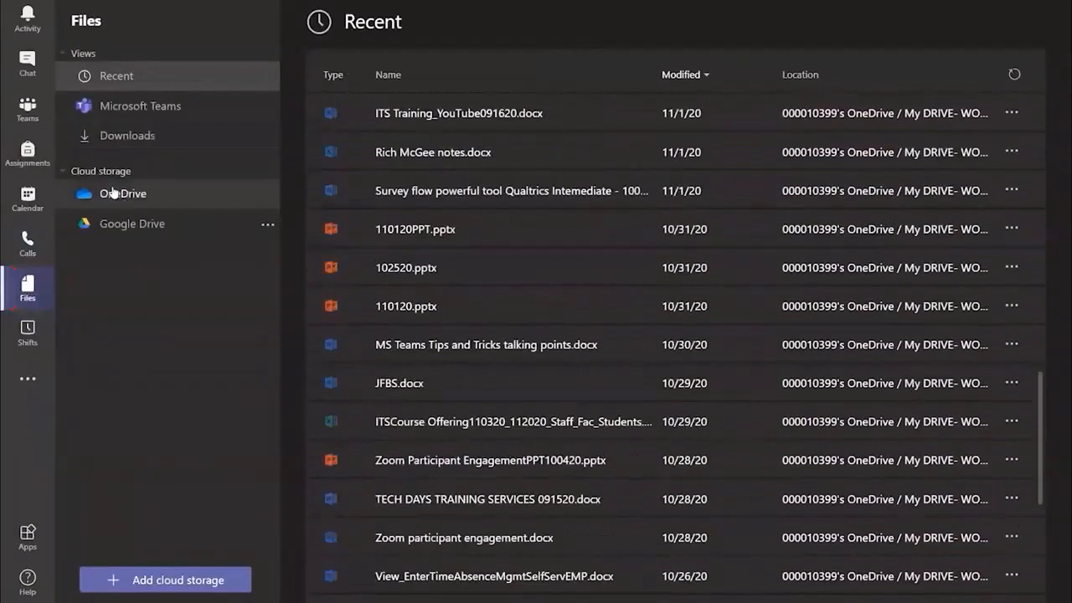
Step: Examine the older entries further down the recent files list
scroll(461, 310, down, 3)
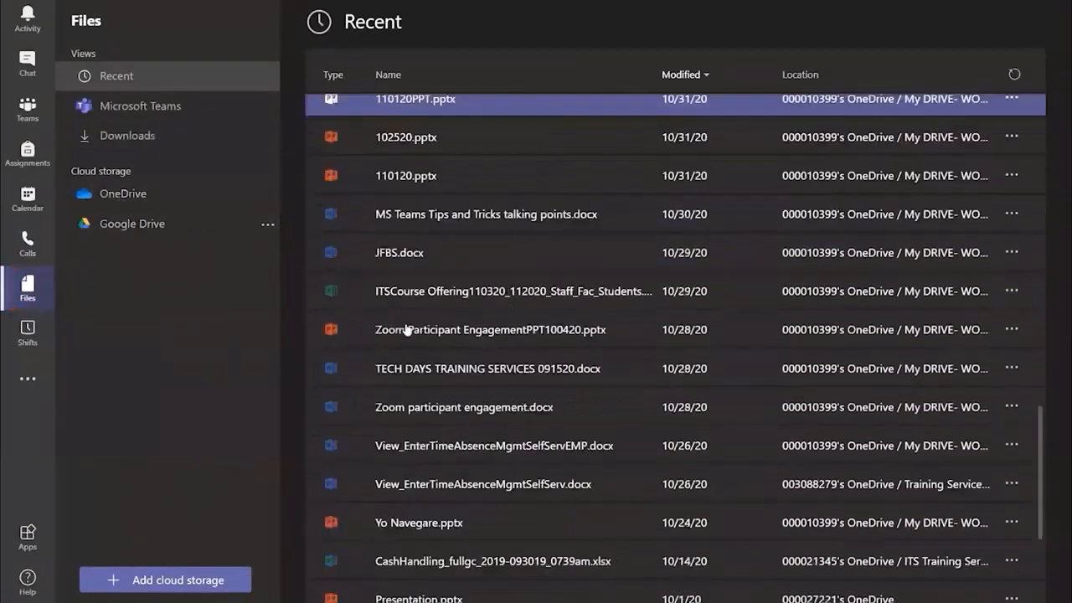
scroll(405, 329, down, 5)
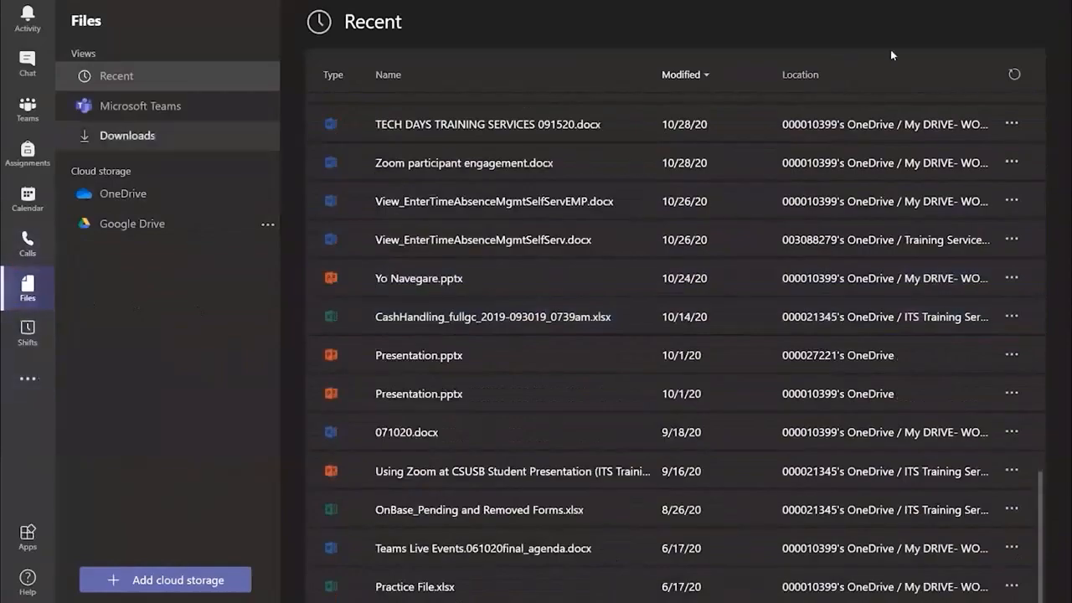
Step: Open the account's settings and review the General, Privacy, Notifications and Devices options
click(955, 2)
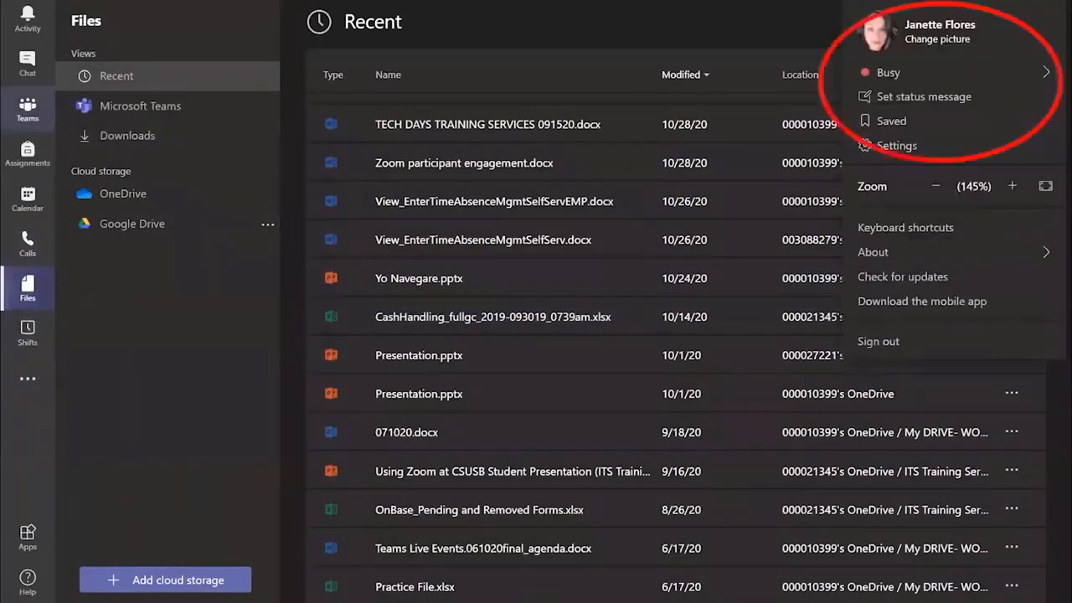
click(894, 146)
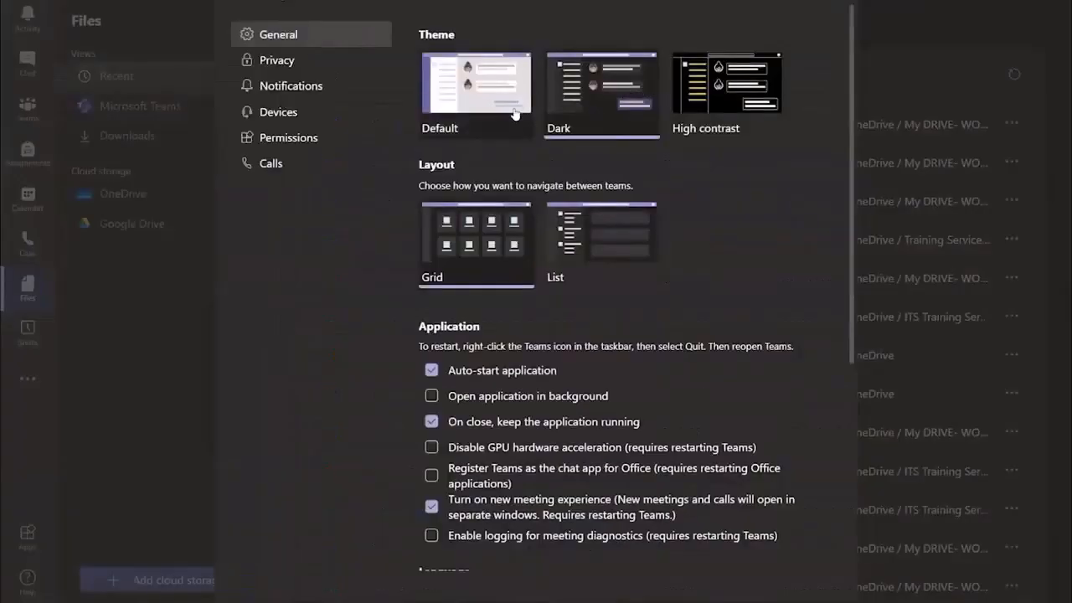
click(273, 61)
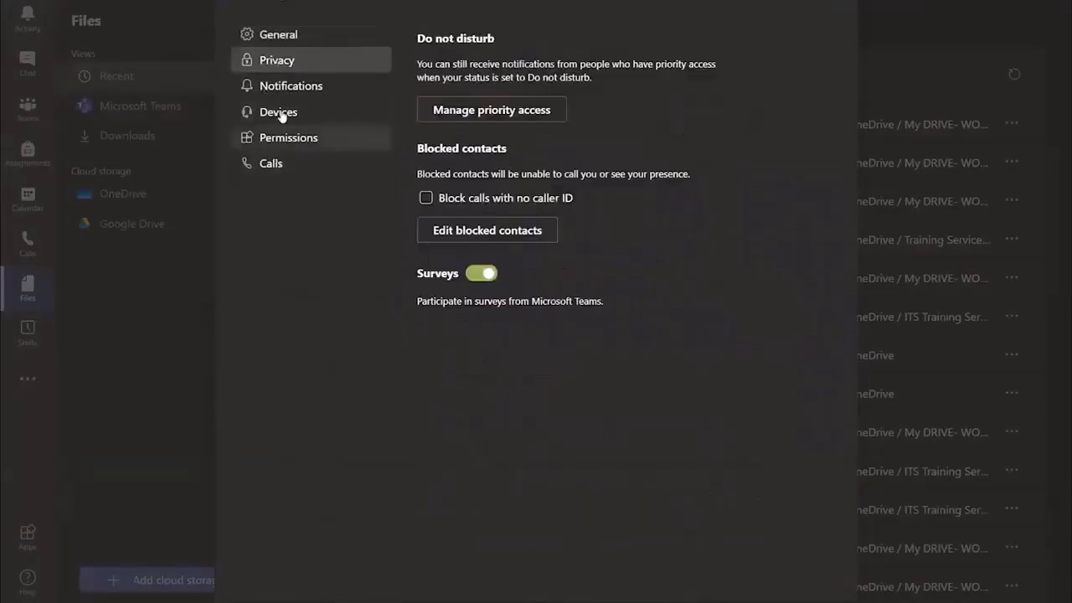
click(281, 92)
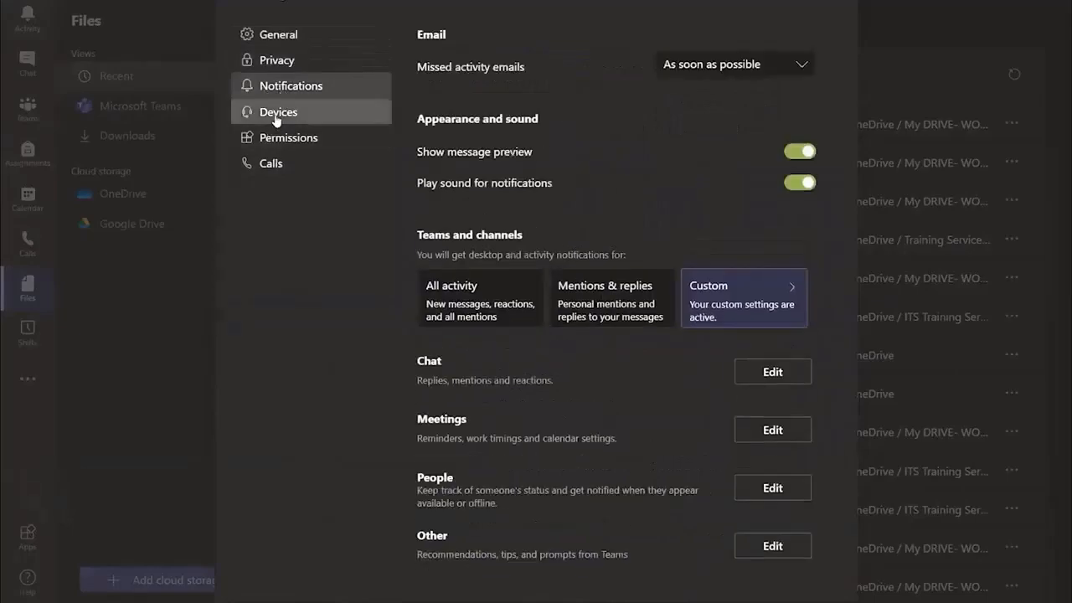
click(276, 113)
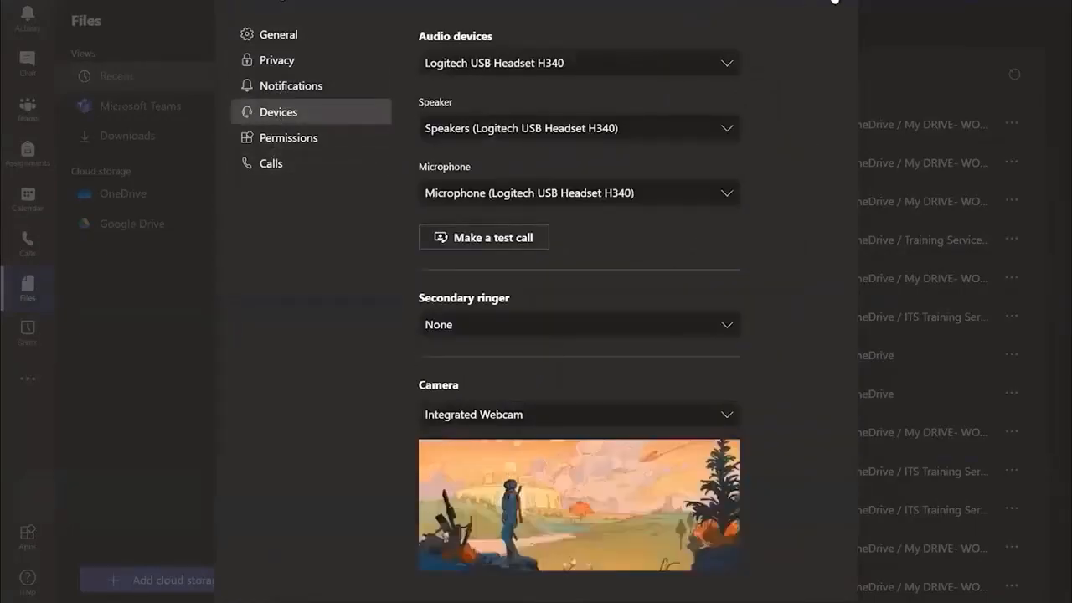